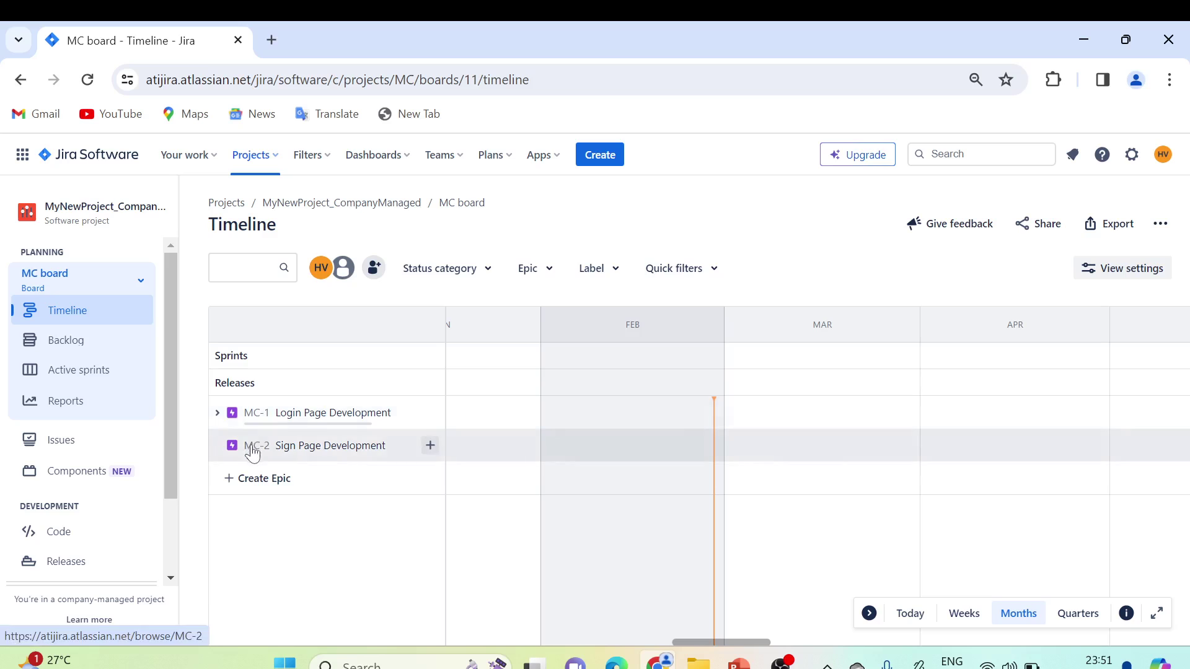
Step: Expand epic MC-1 to reveal MC-3 UI Development and MC-4 Backend Dev, and begin a new child issue
click(218, 414)
key(ctrl+plus)
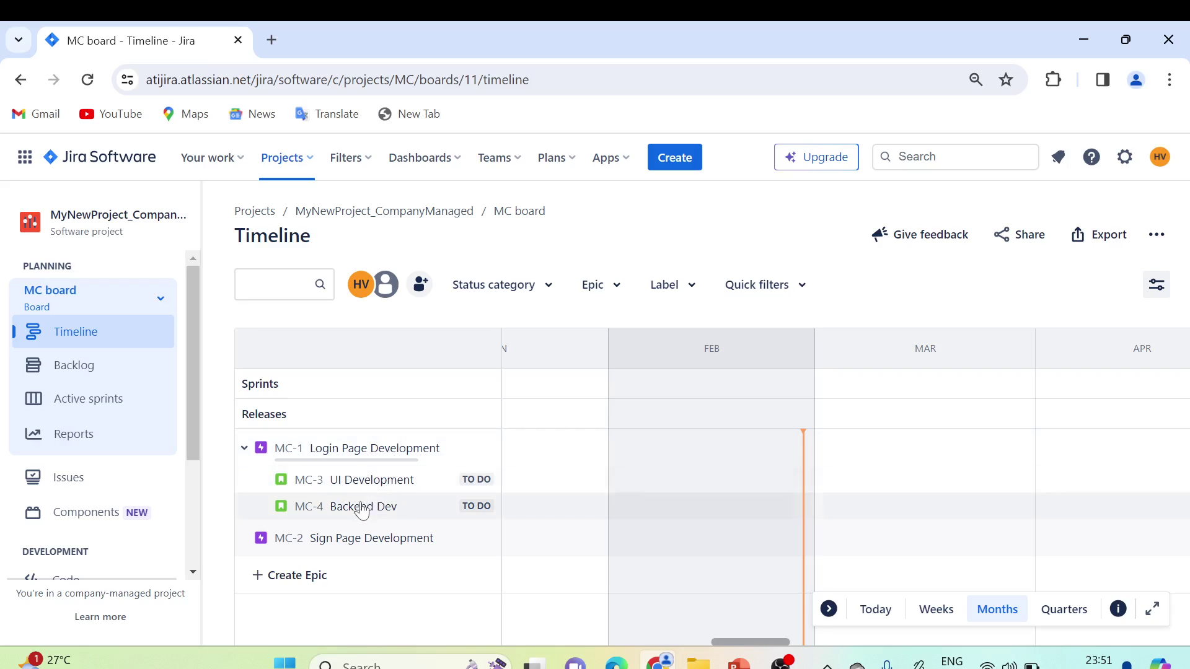
mouse_move(399, 452)
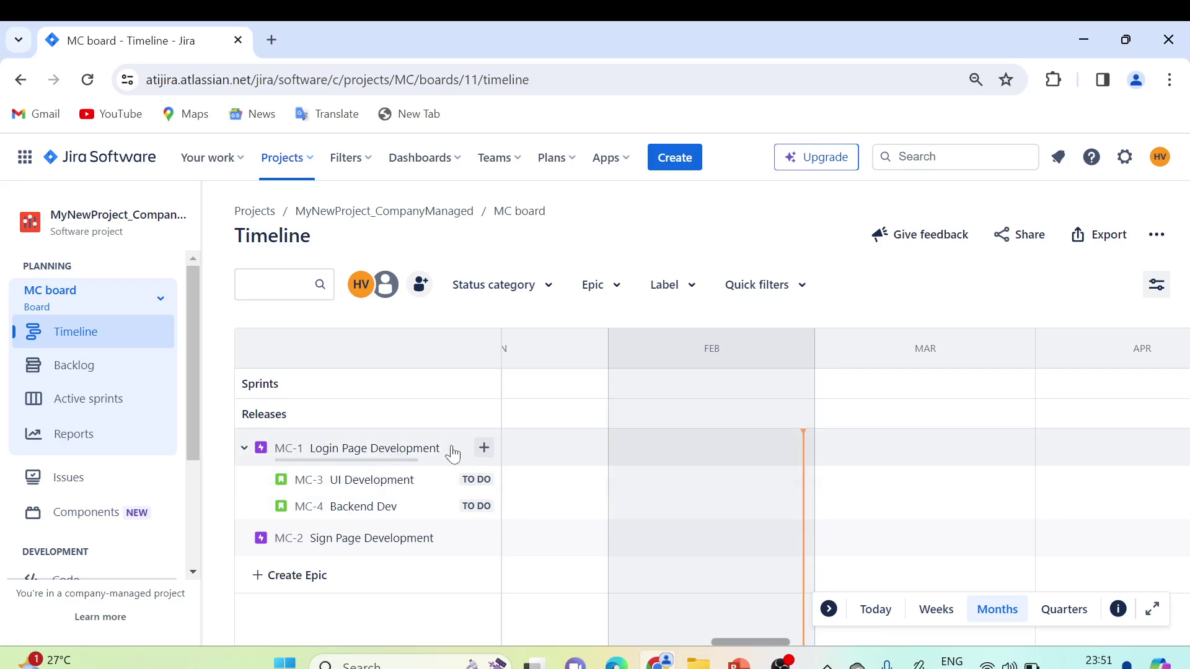
click(484, 448)
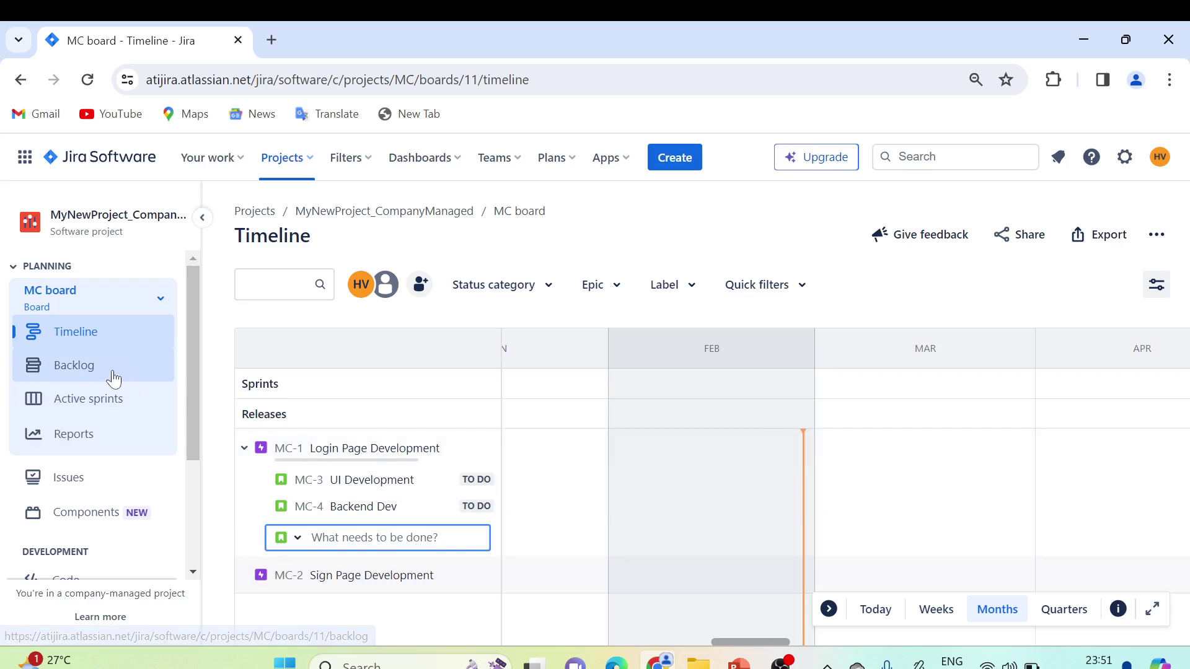
click(74, 366)
scroll(471, 381, down, 2)
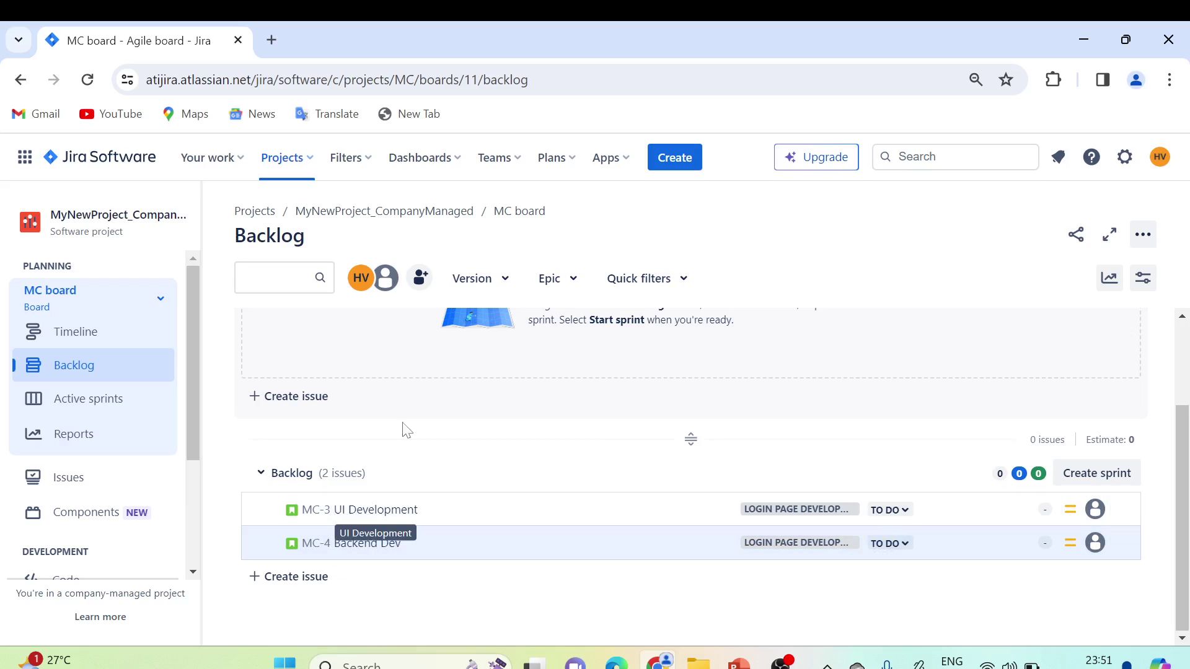
click(96, 399)
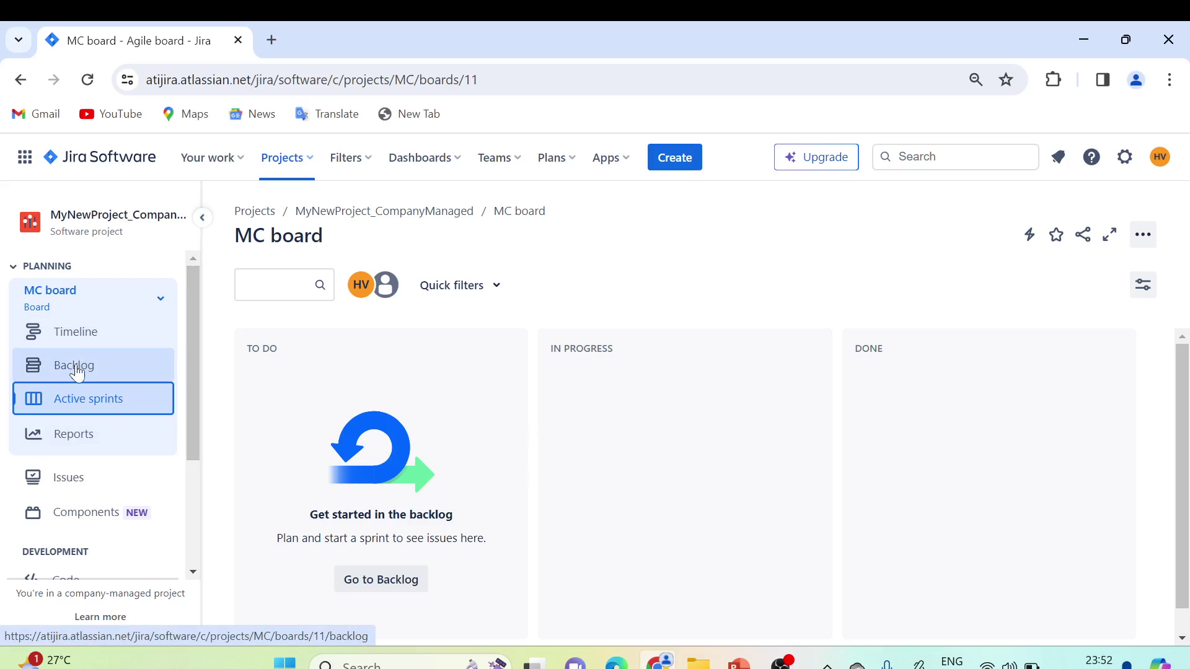
click(74, 336)
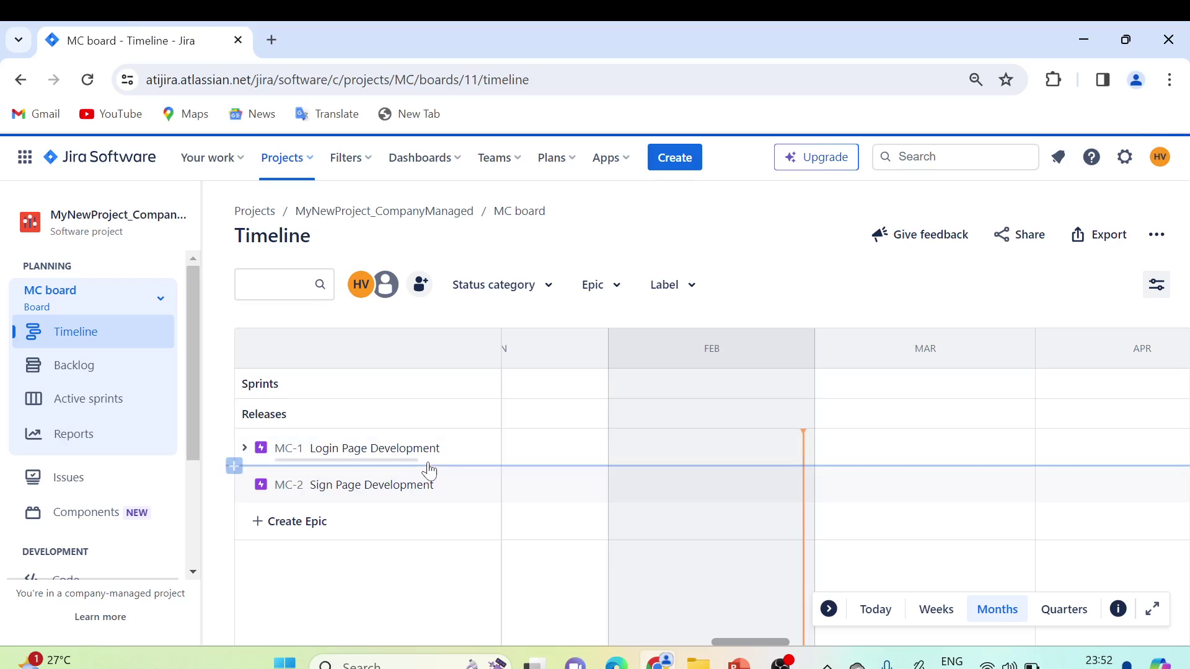
Step: Create child issues MC-11 'Error validation' and MC-12 'User story 4' under epic MC-1
click(244, 449)
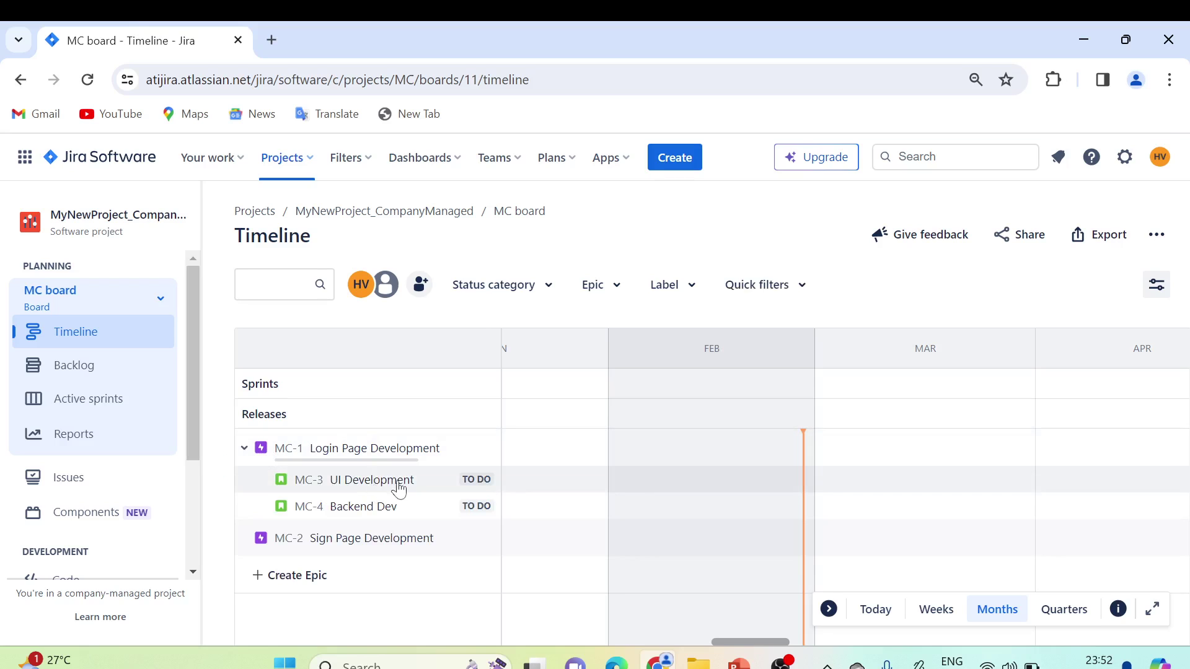
click(482, 449)
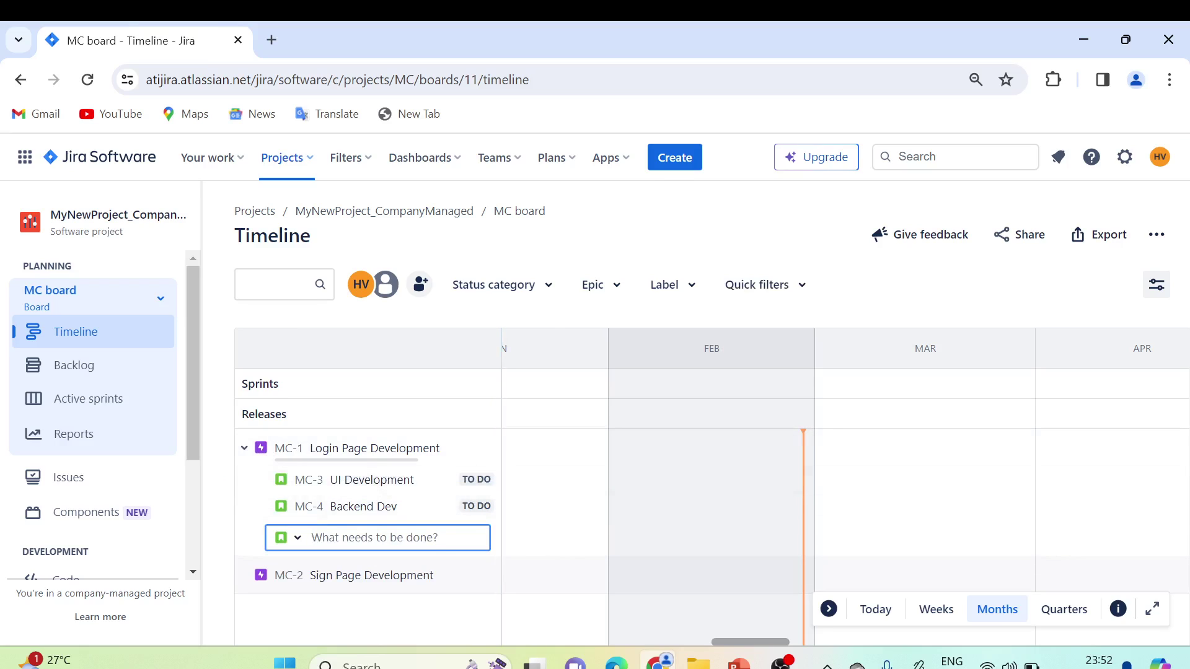
text(Error validation)
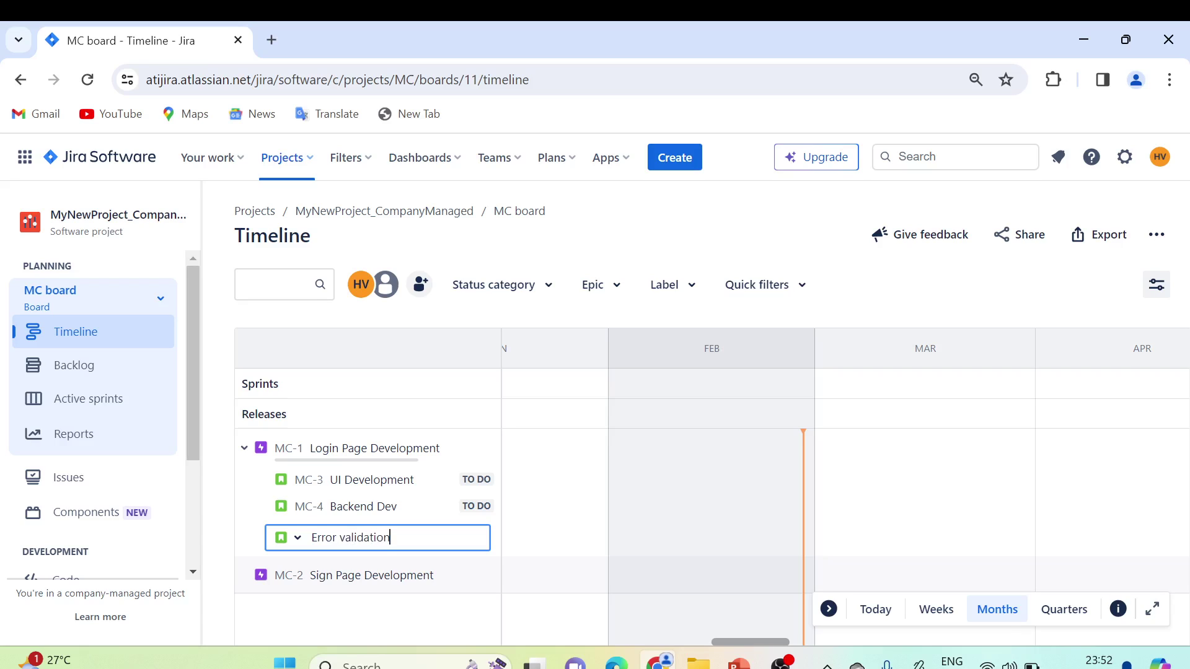
key(Return)
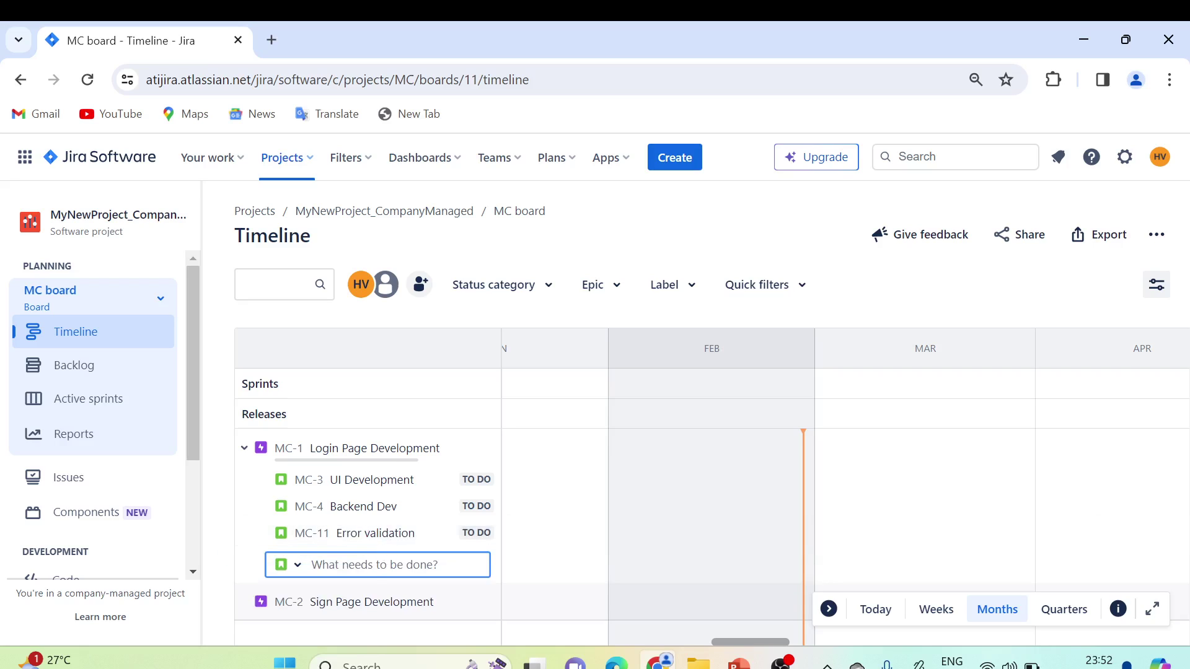
text(Us)
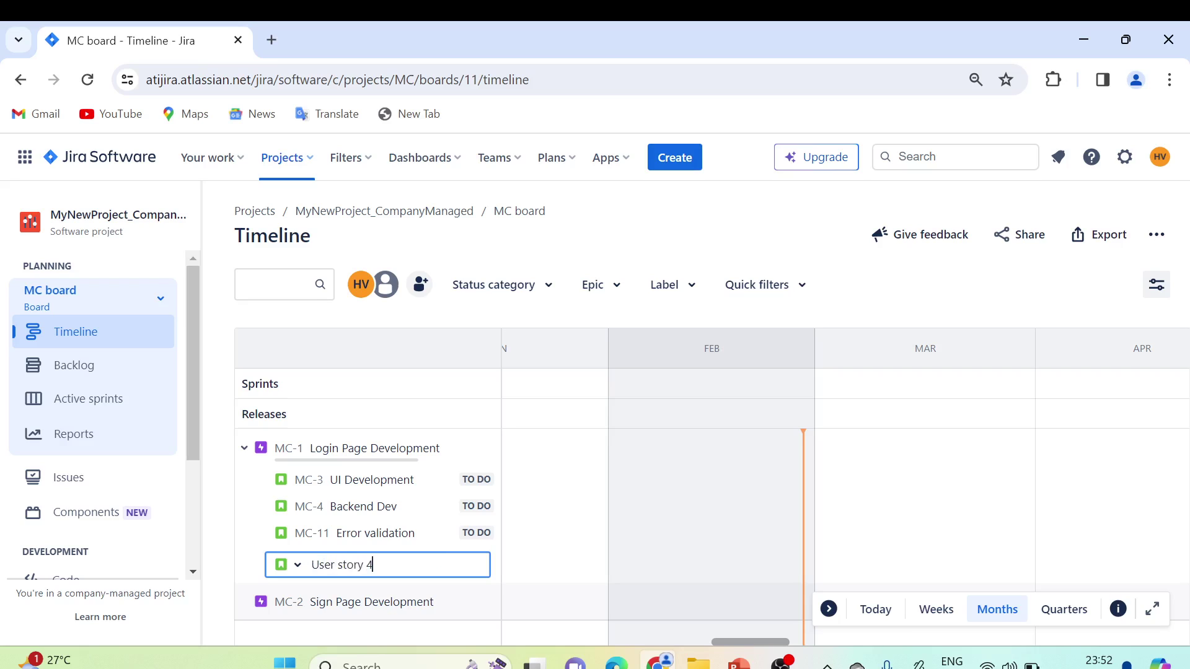
text(er story 4)
key(Return)
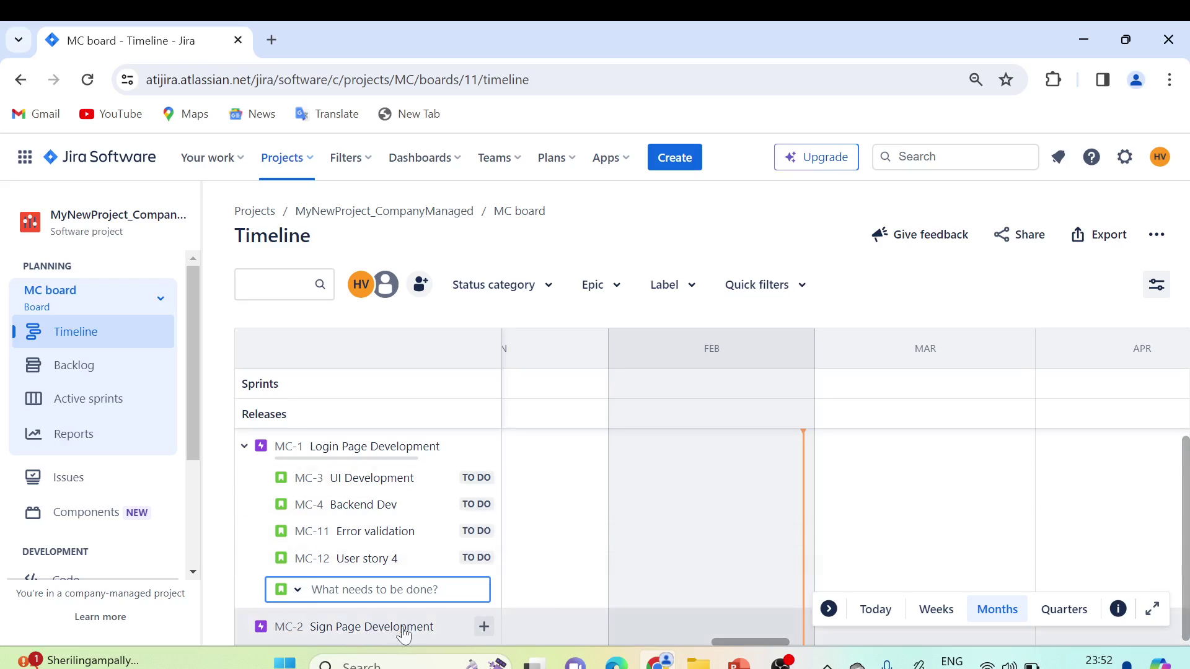
Step: Create child issue MC-13 'Sign up page dev' under epic MC-2
click(484, 627)
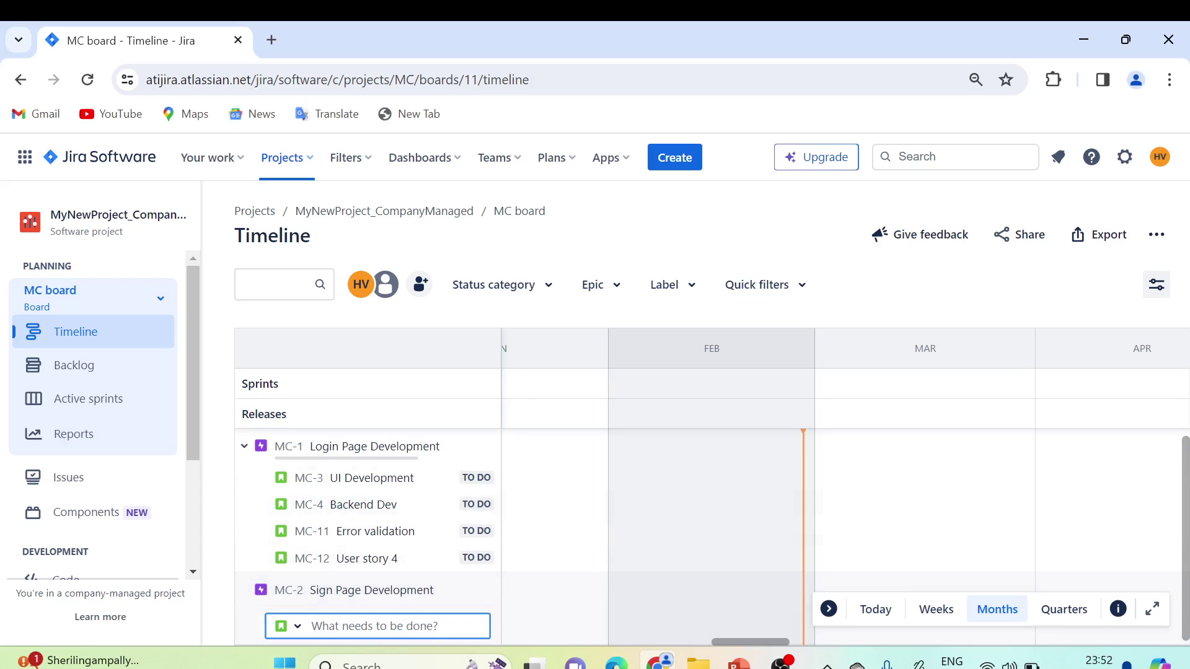
text(U)
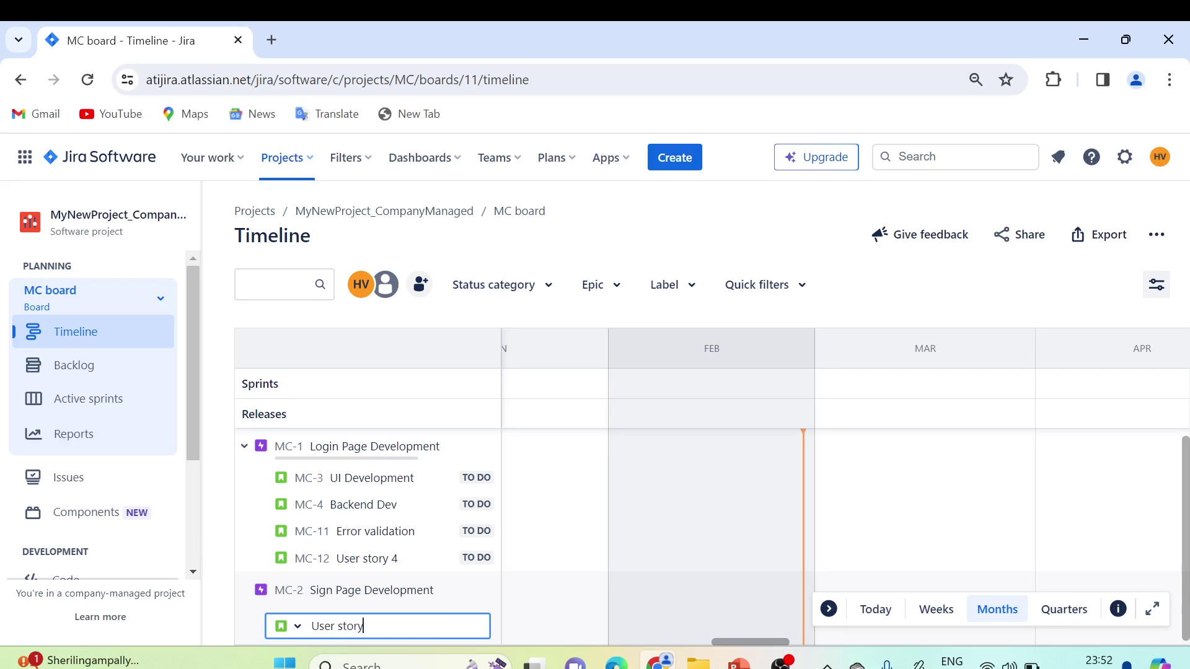
key(BackSpace)
text(Sign up page dev)
key(Return)
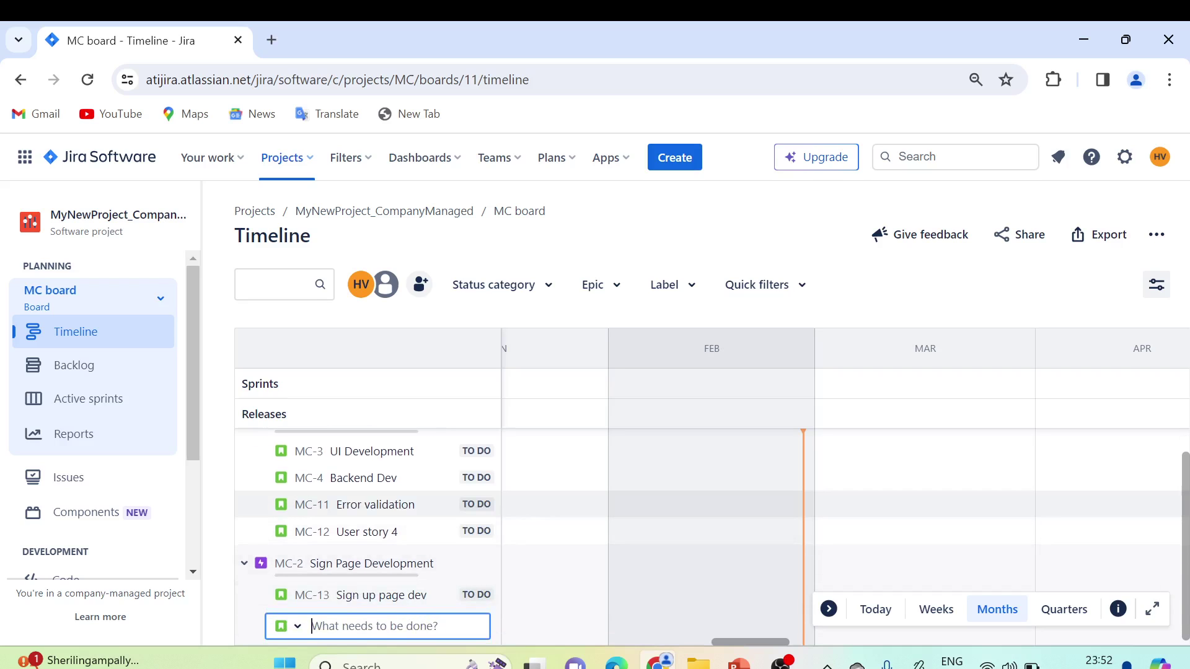
Step: Add child issues MC-14 'UI dev' and MC-15 'User story 5' under MC-2
text(U)
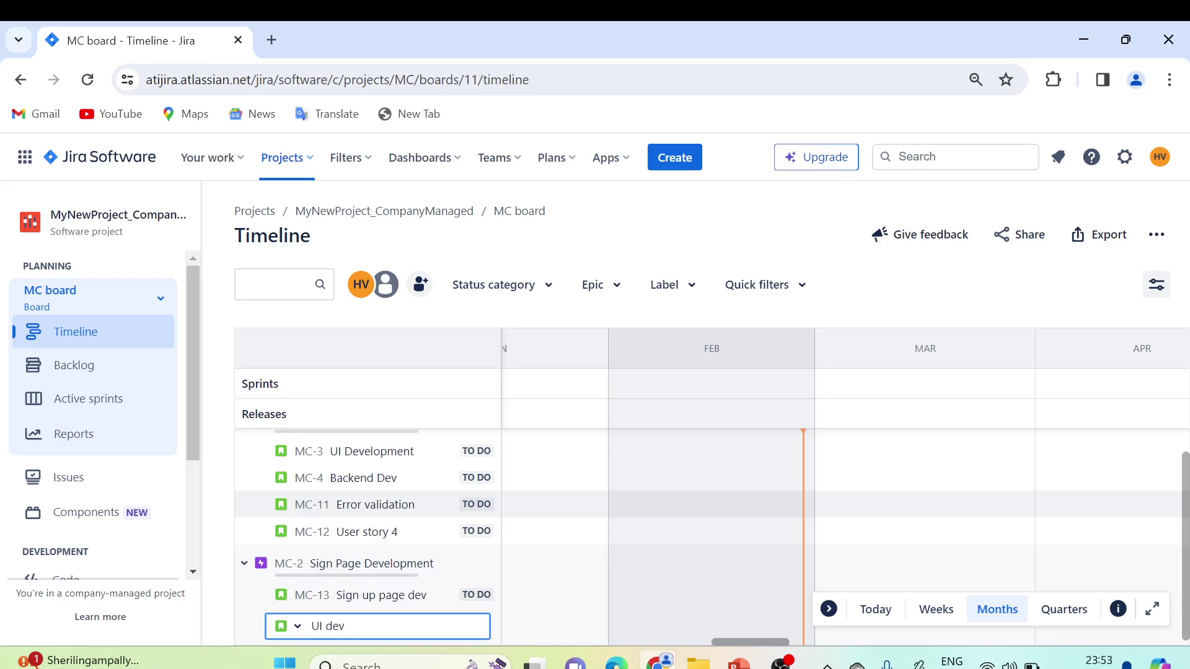
text(I dev)
key(Return)
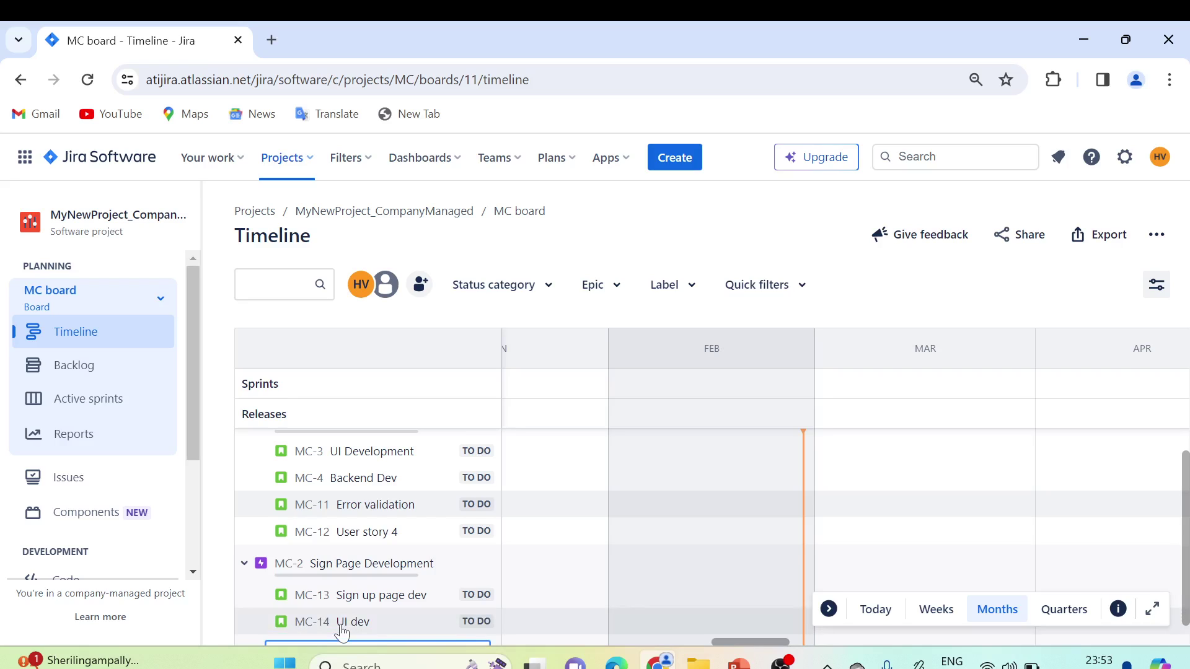
text(User)
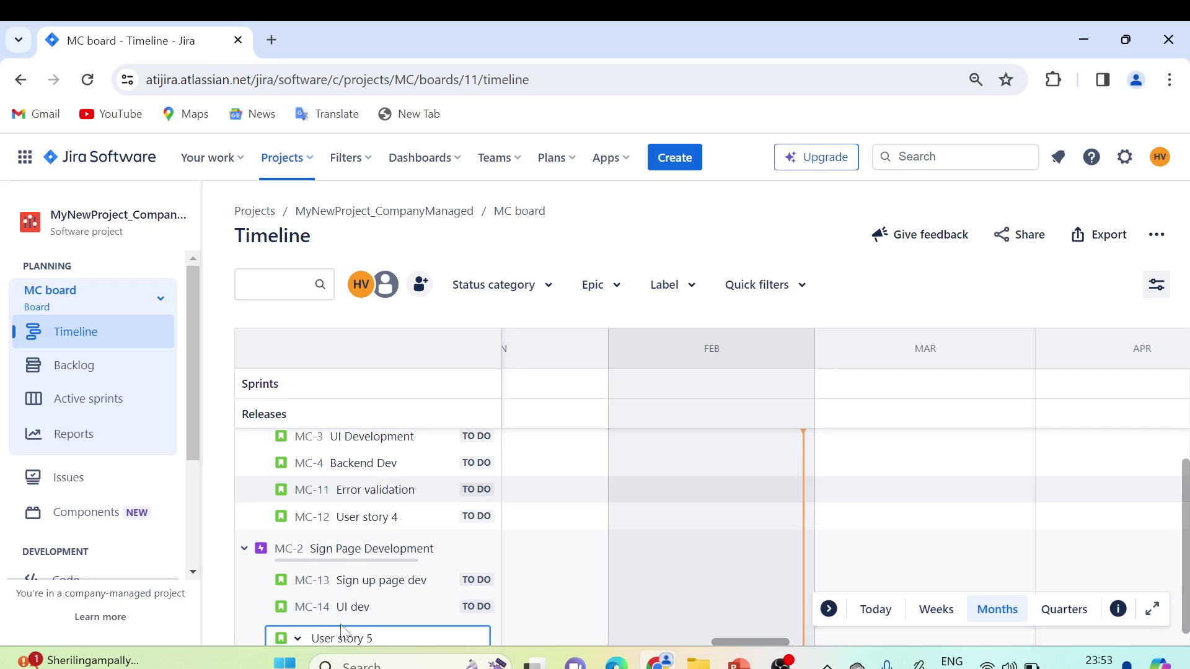
text(story 5)
key(Return)
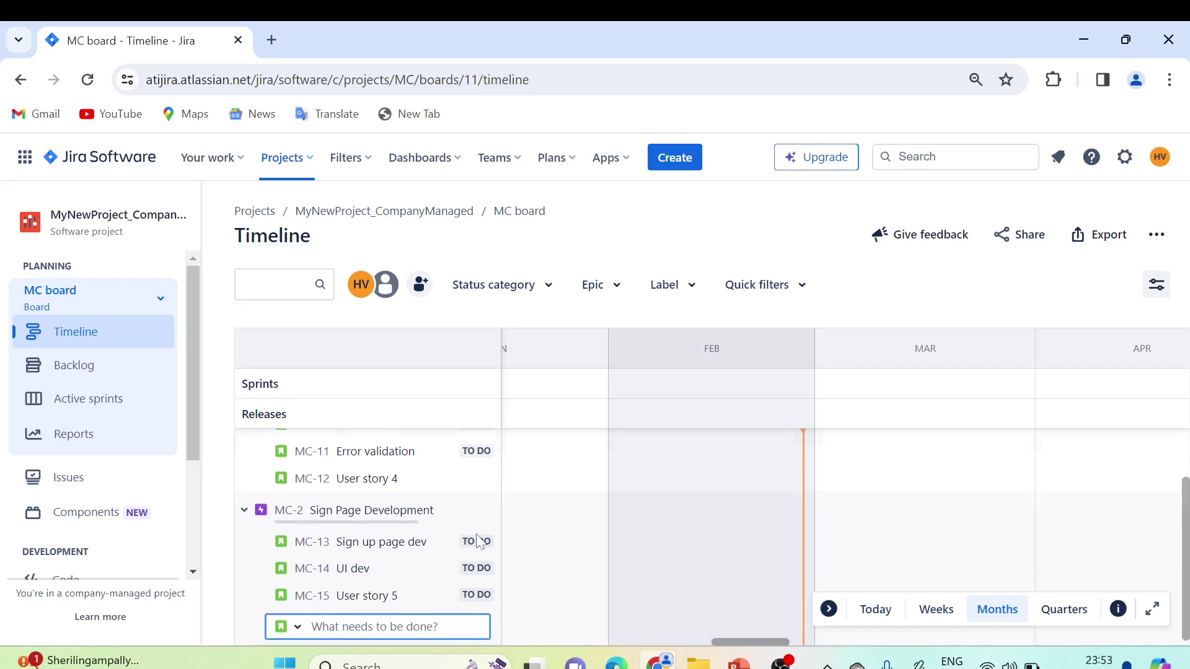
Step: Collapse epic MC-2 to hide its child issues
scroll(417, 556, up, 2)
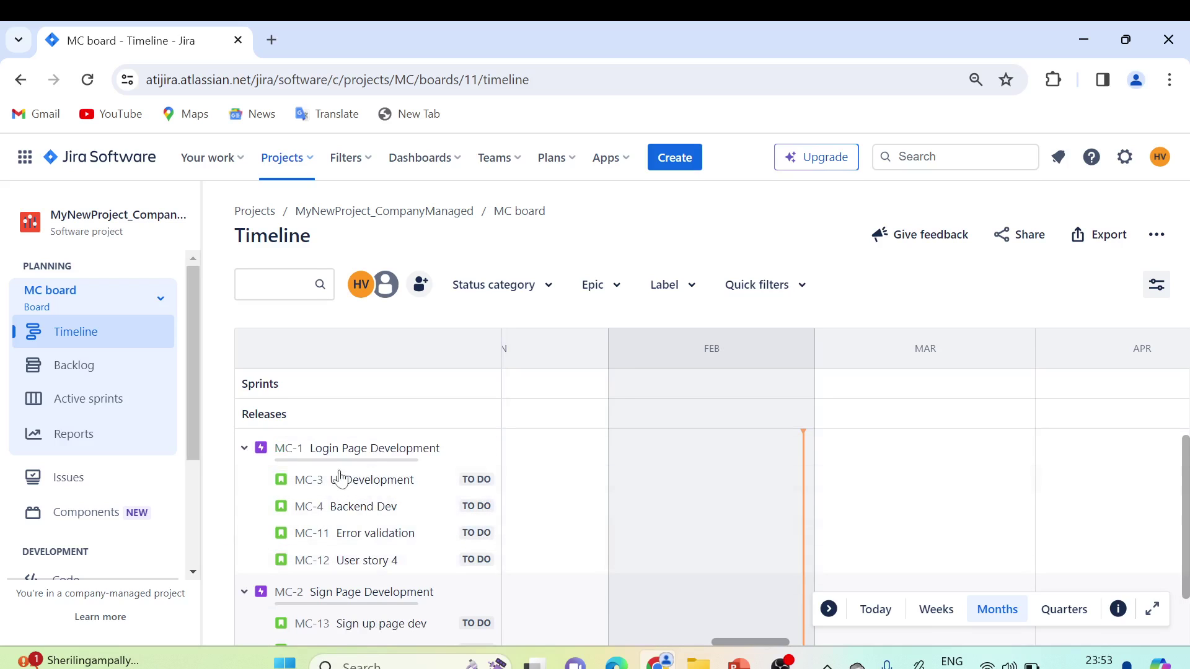
scroll(404, 496, down, 1)
scroll(404, 496, down, 2)
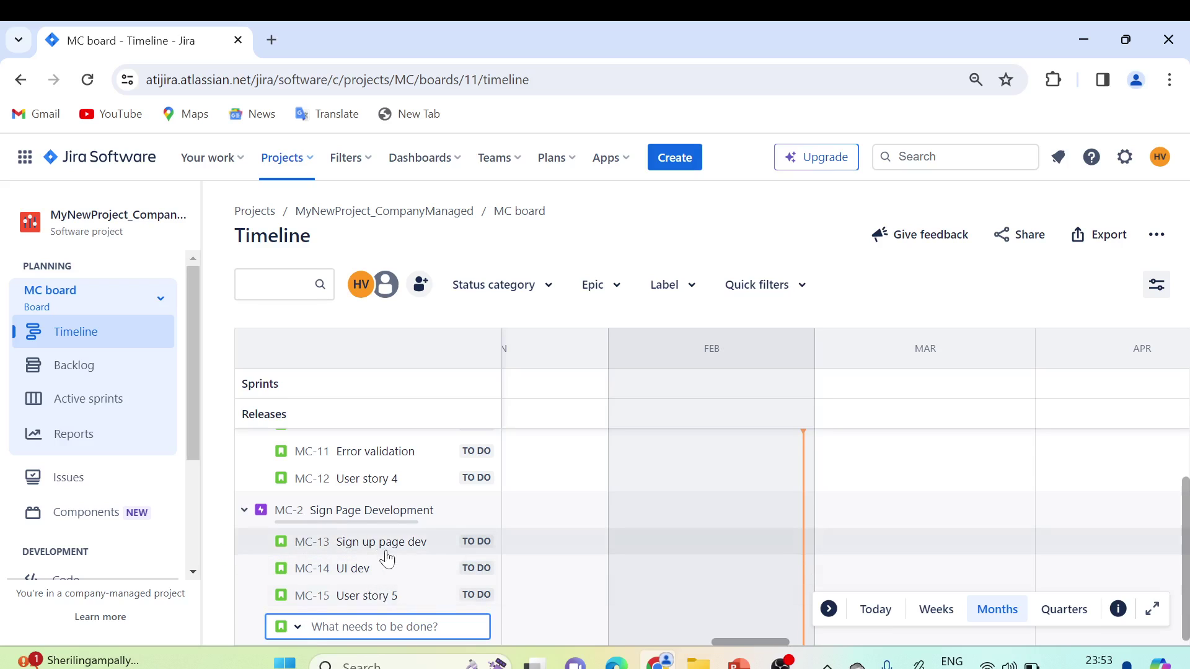
scroll(397, 558, up, 3)
scroll(412, 486, down, 3)
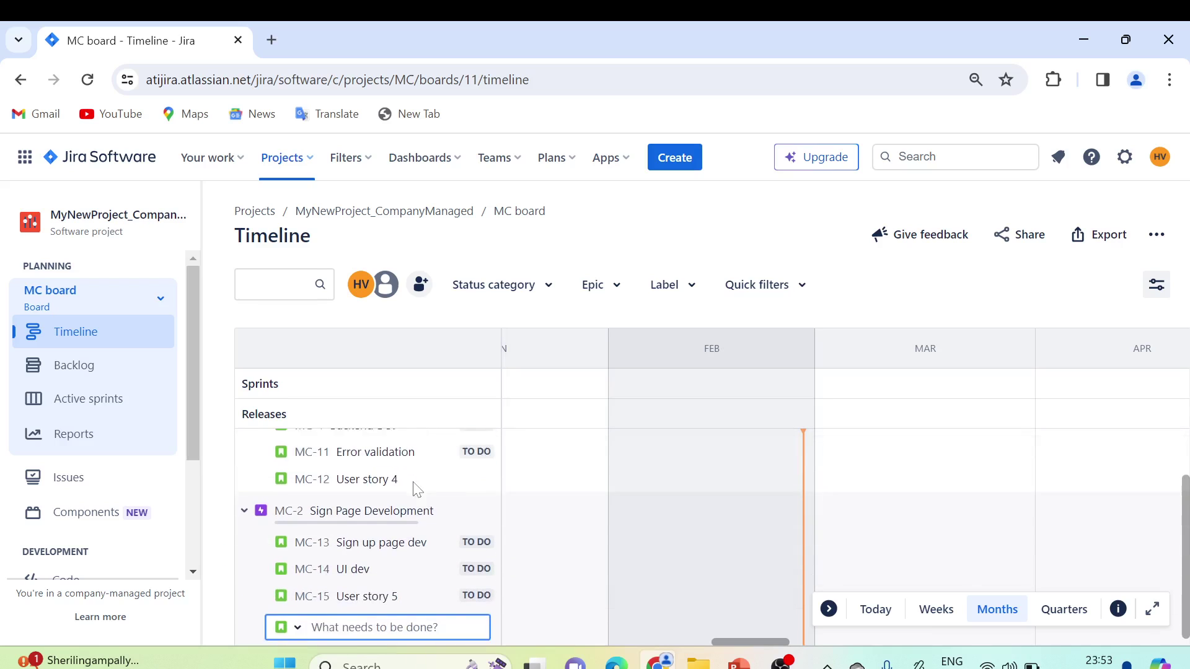
scroll(412, 484, up, 3)
scroll(420, 484, down, 3)
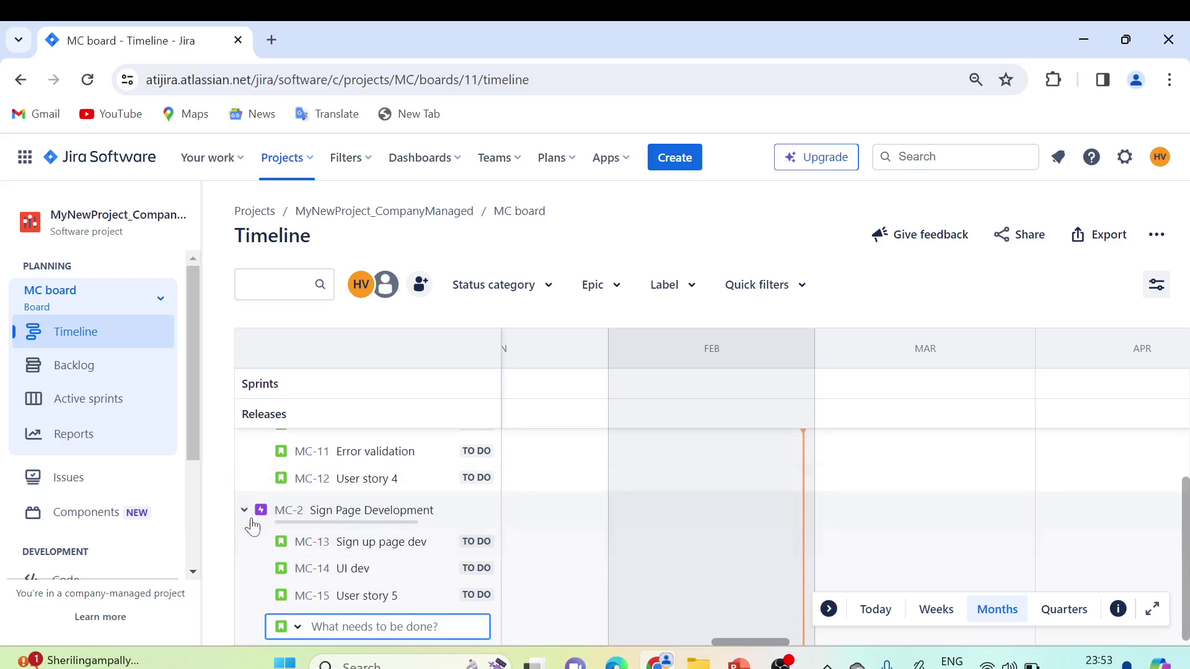
click(244, 510)
Step: Create epics MC-16 'Home Page' and 'Add to Cart Page' on the timeline
click(298, 627)
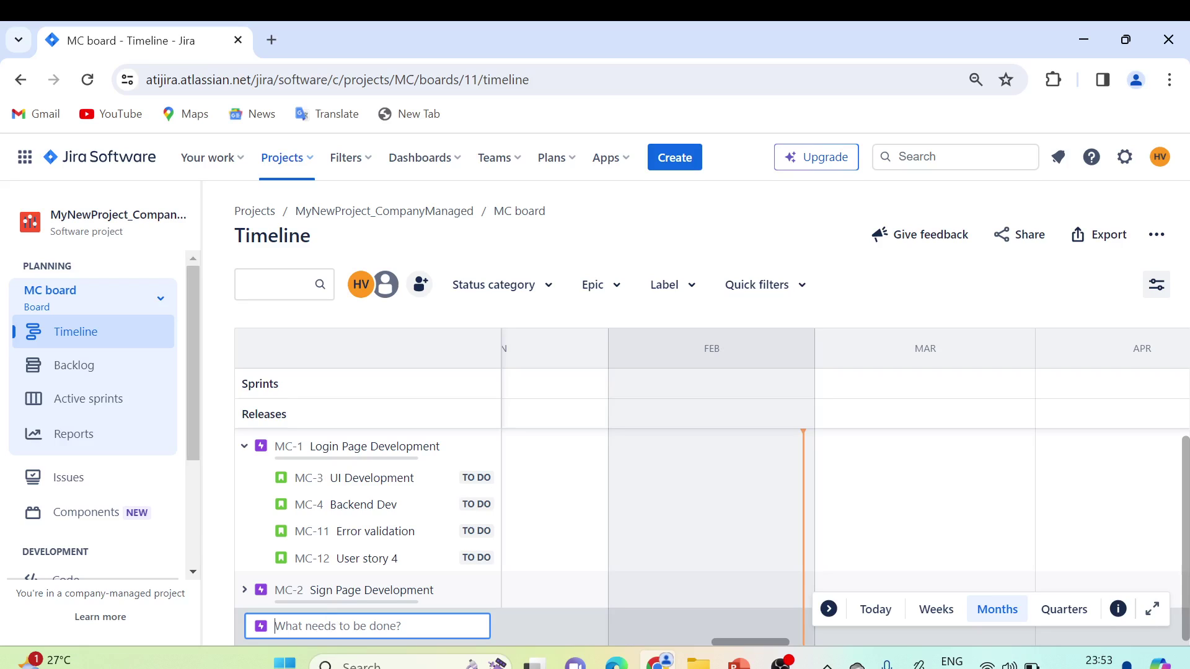
text(Home Page)
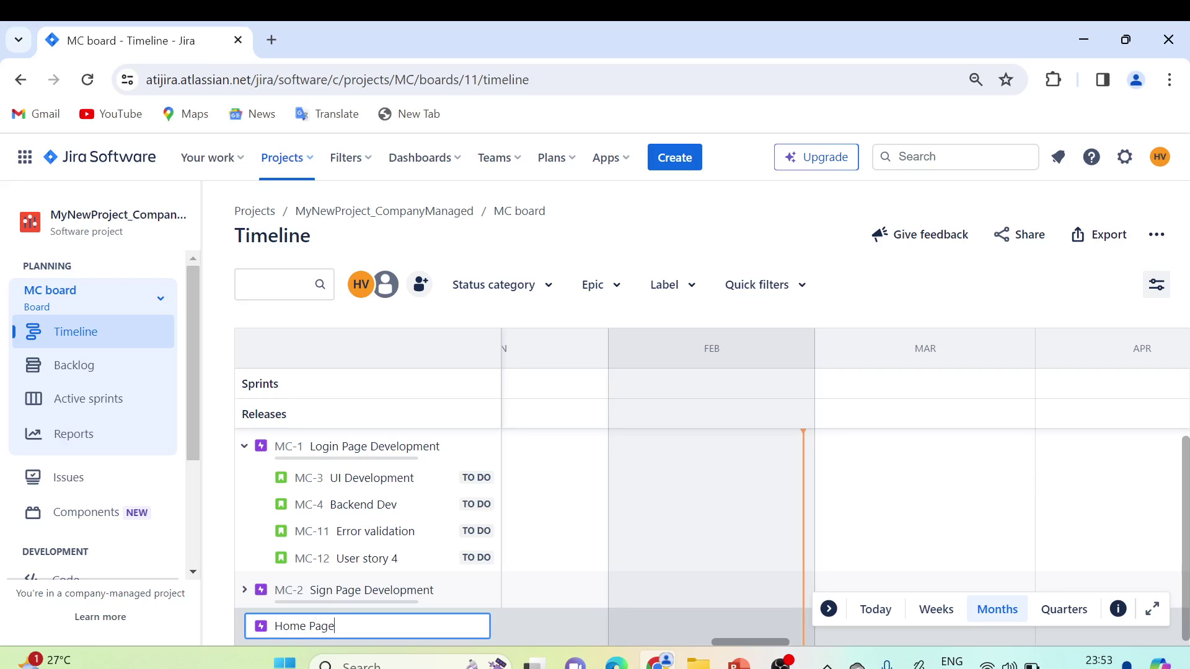
key(Return)
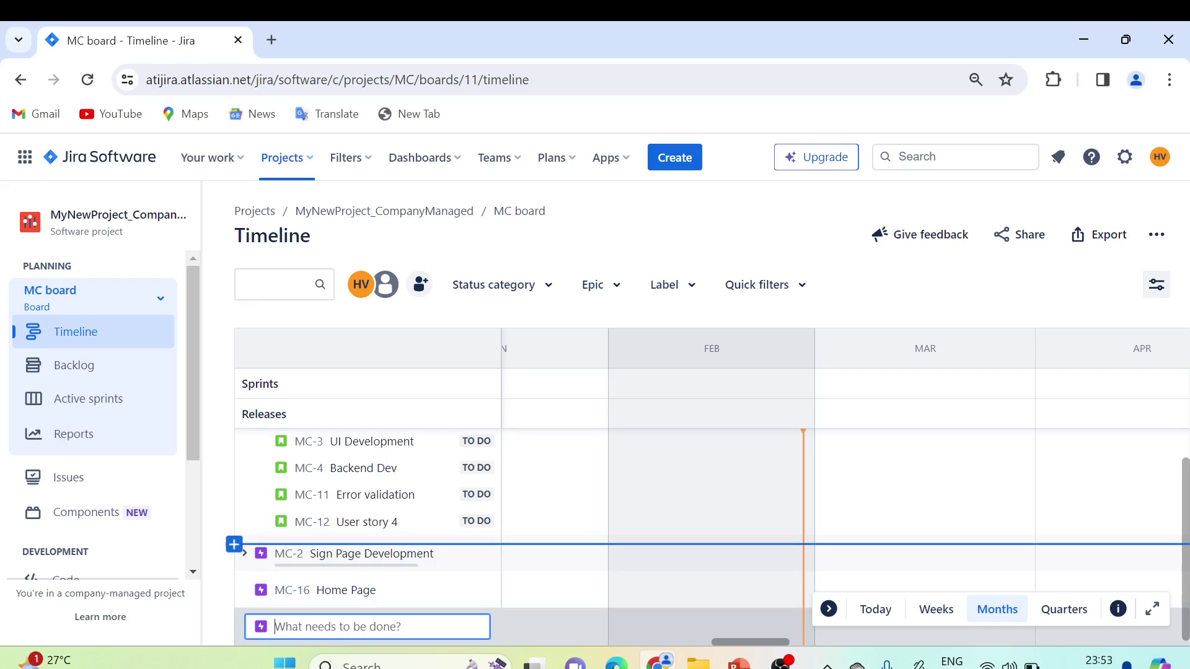
text(Add to Cart Page)
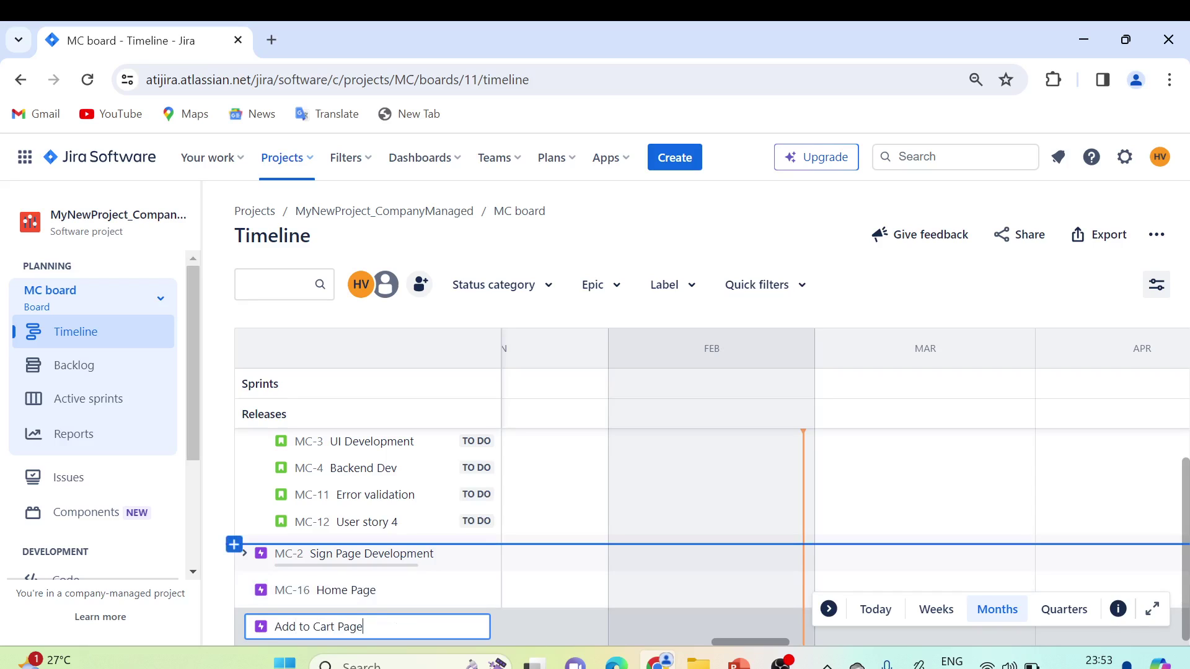
key(Return)
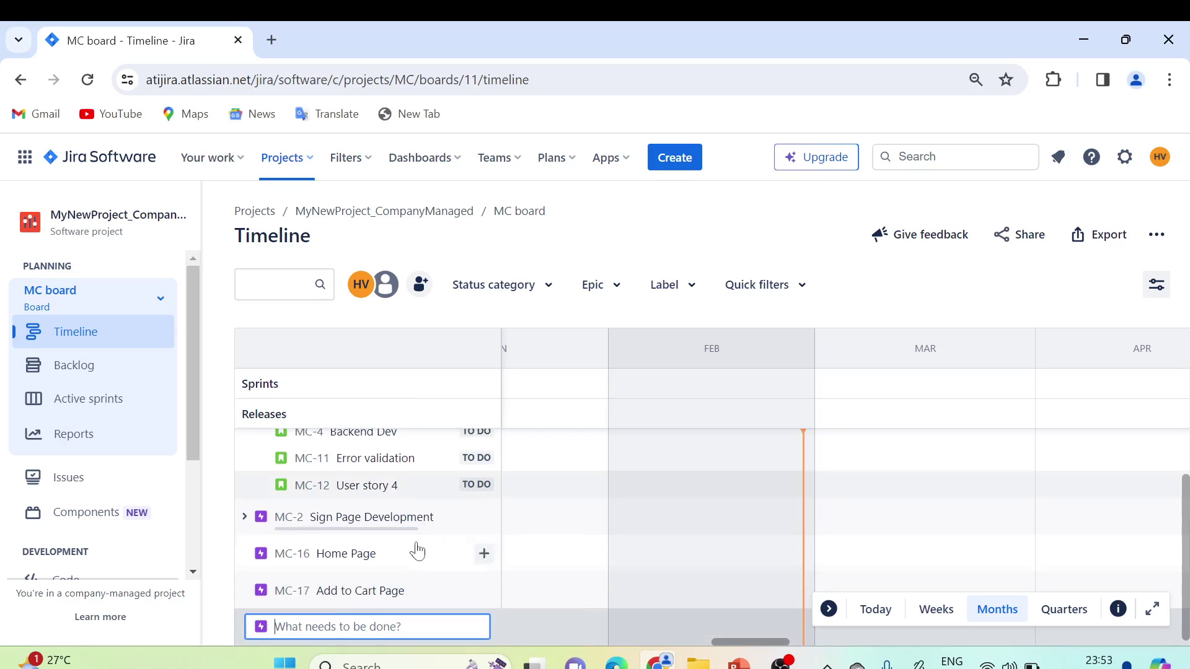
Step: Switch to the MC board Backlog and open the options menu for the empty MC Sprint 1
click(85, 384)
scroll(642, 427, down, 5)
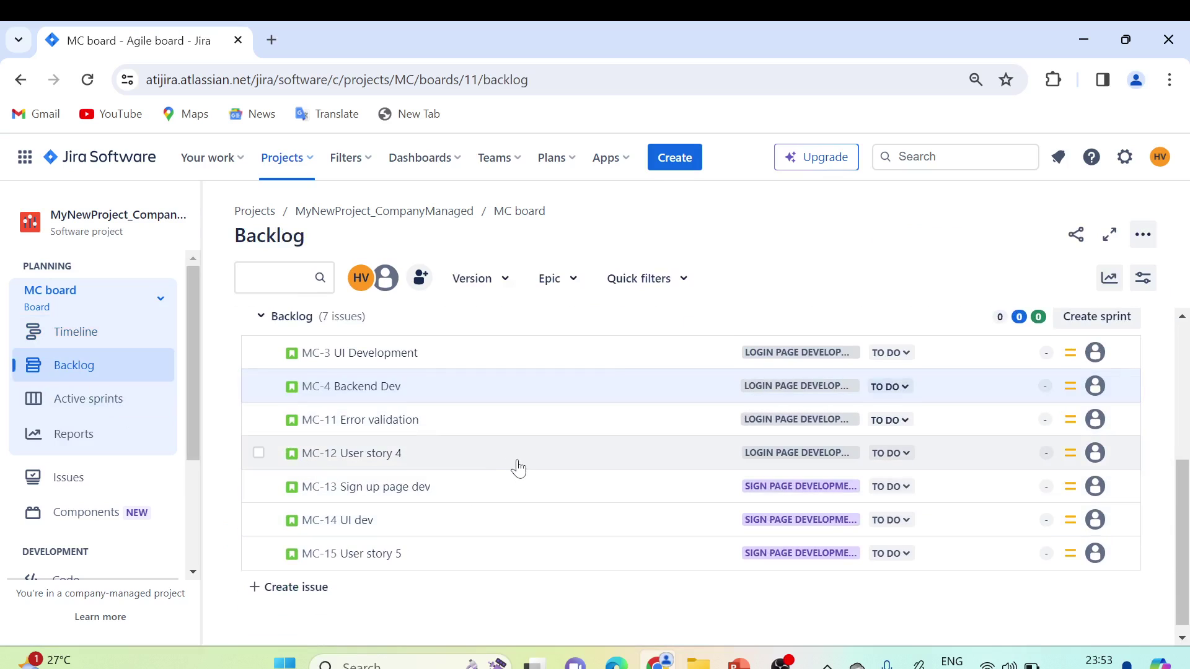
scroll(518, 470, up, 2)
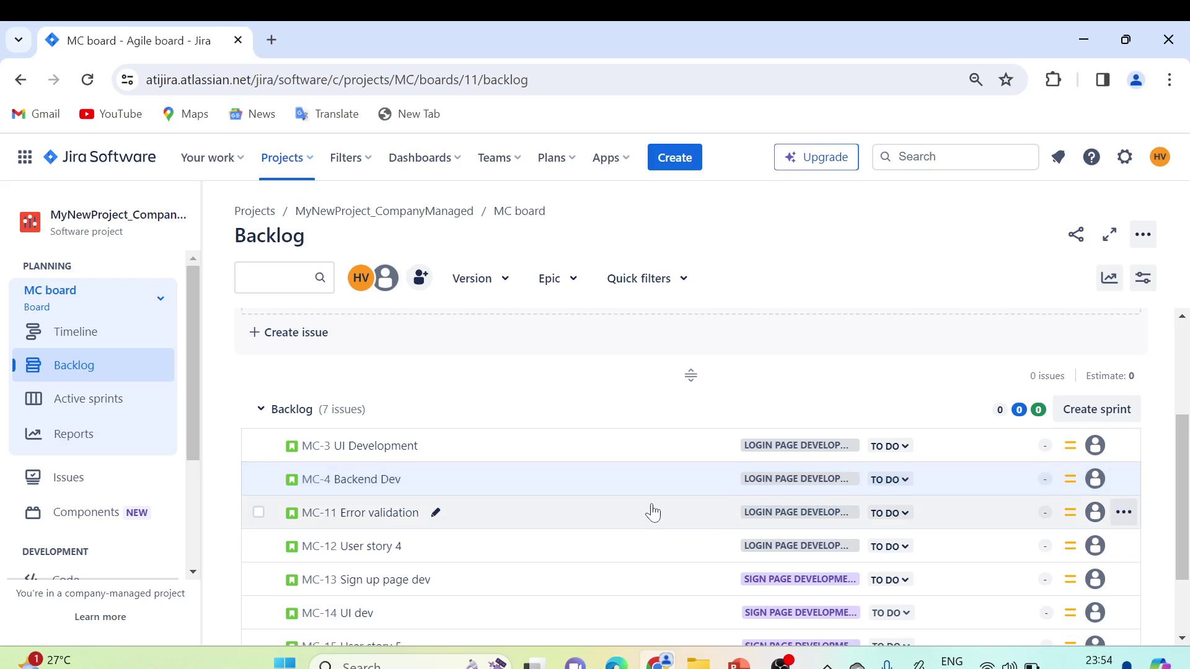
scroll(653, 512, down, 2)
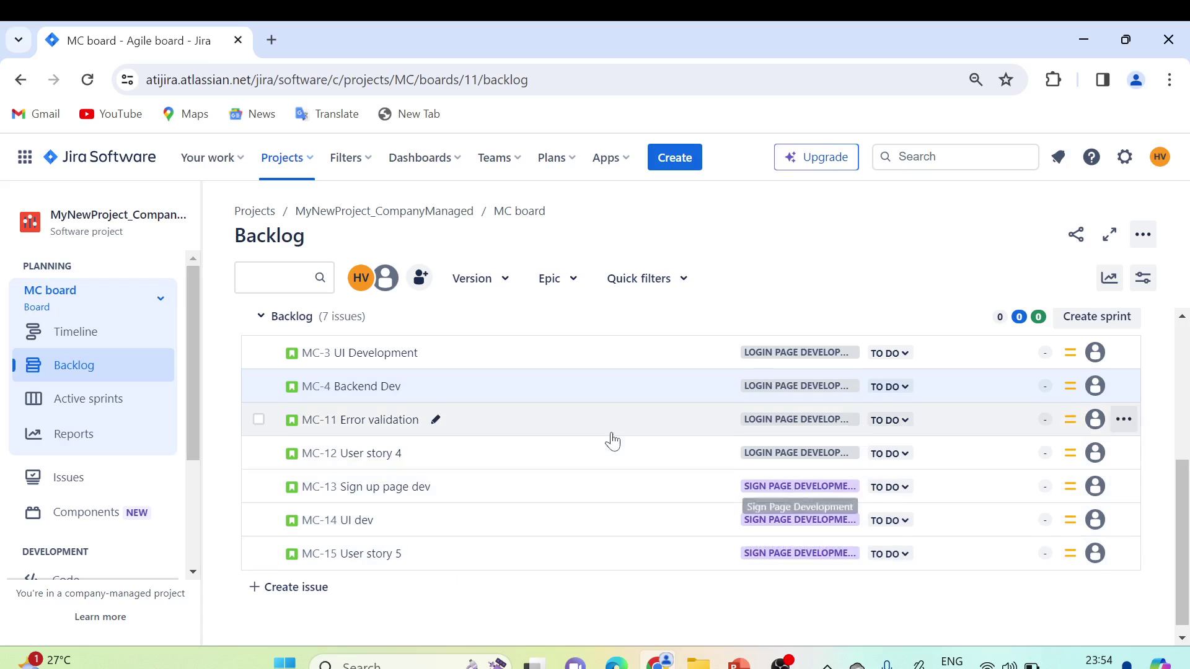
scroll(614, 437, up, 5)
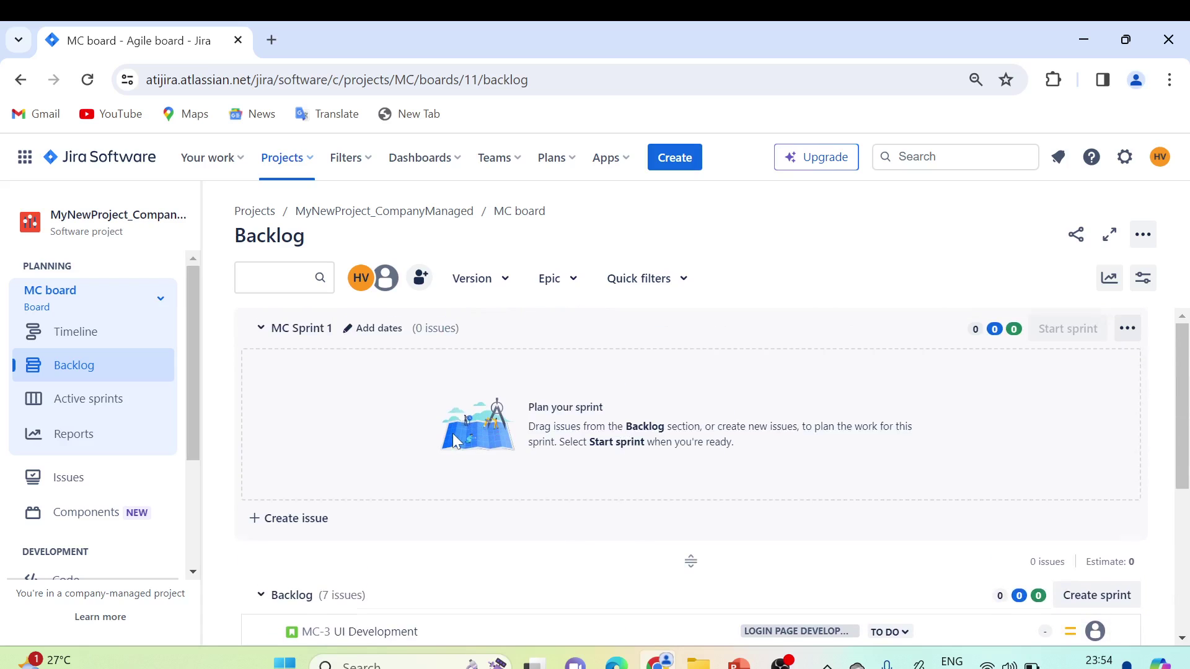
scroll(452, 434, down, 3)
scroll(452, 433, up, 3)
scroll(452, 432, down, 3)
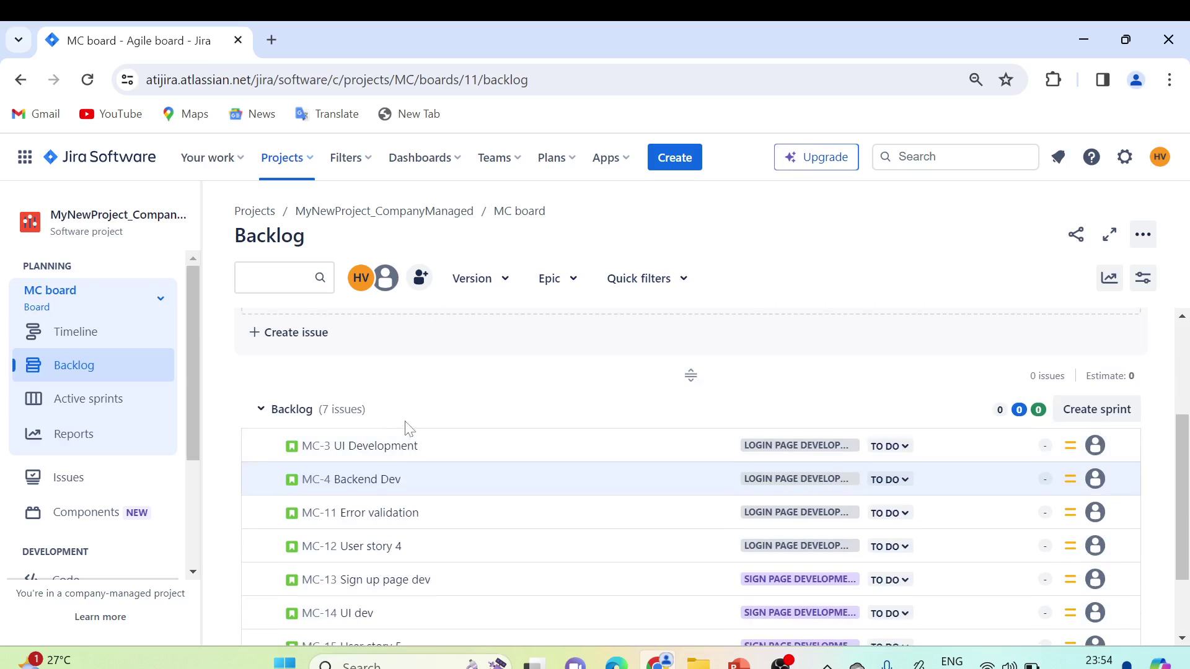
scroll(441, 391, up, 3)
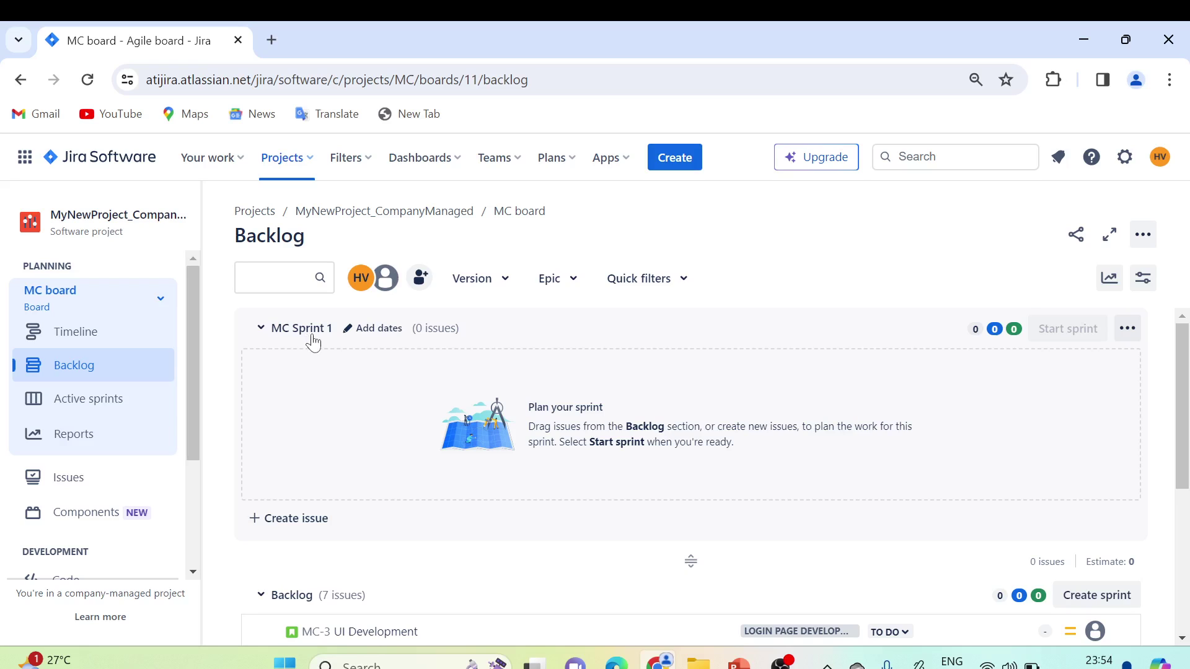
click(280, 157)
click(1126, 332)
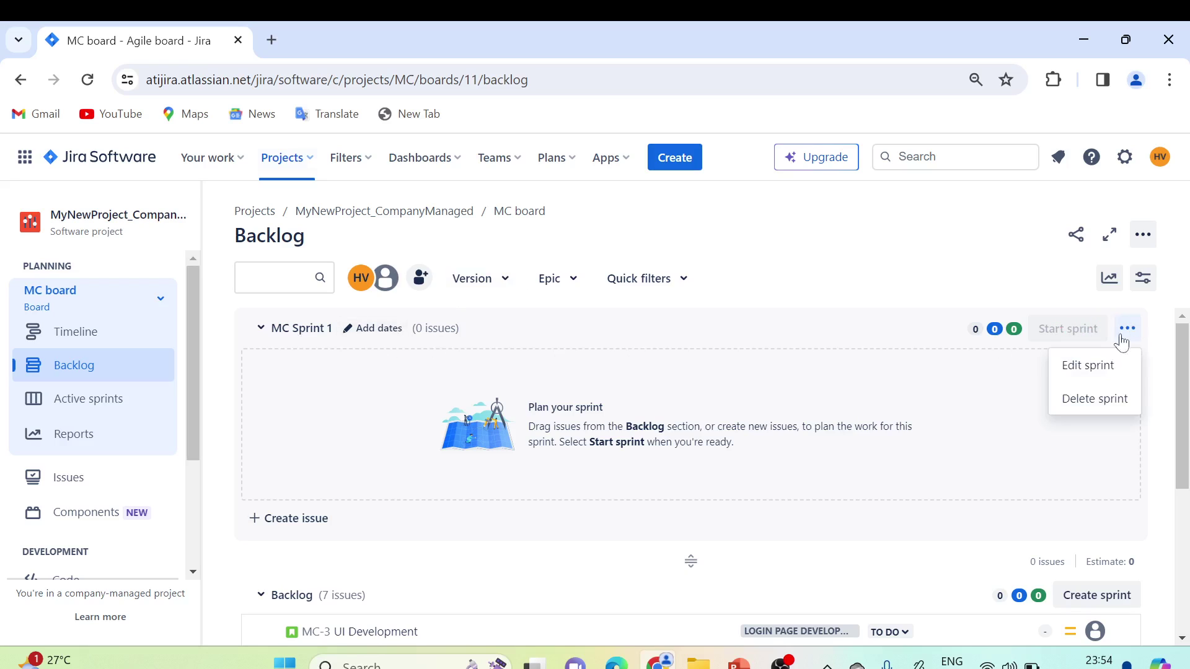
Step: Rename MC Sprint 1 to MC_Sprint1 in the Edit sprint dialog
click(1081, 371)
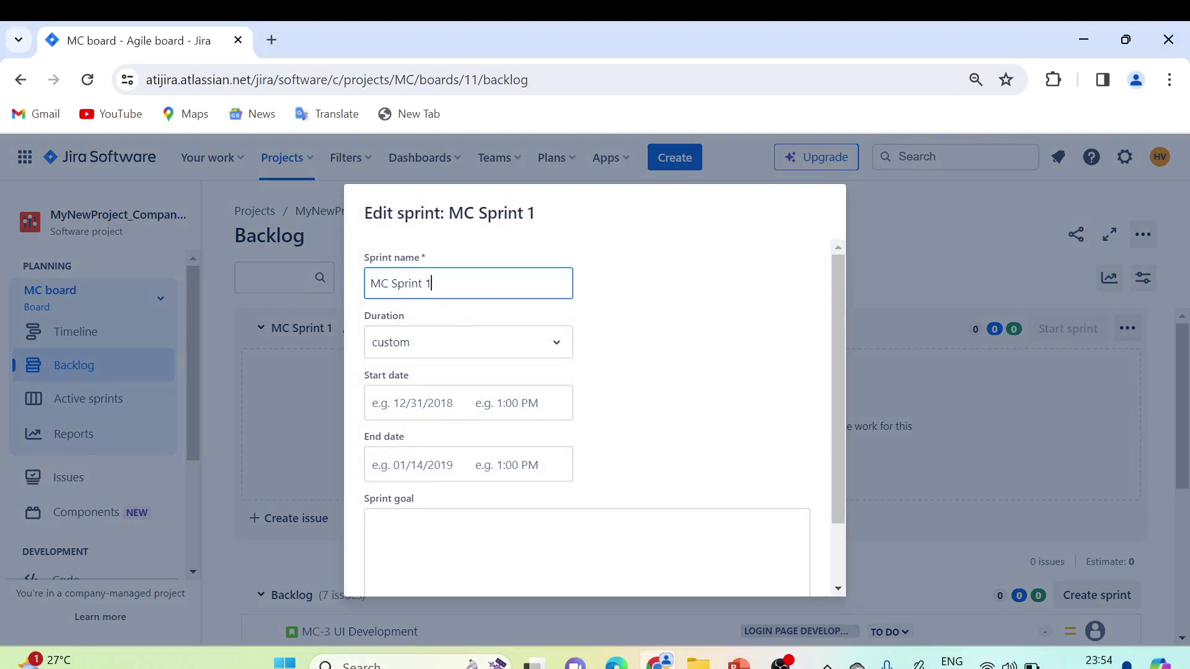
key(ctrl+a)
key(End)
key(shift+Left)
key(shift+Left)
key(shift+Left)
key(shift+Left)
key(shift+Left)
key(shift+Left)
key(shift+Left)
key(shift+Left)
key(BackSpace)
key(BackSpace)
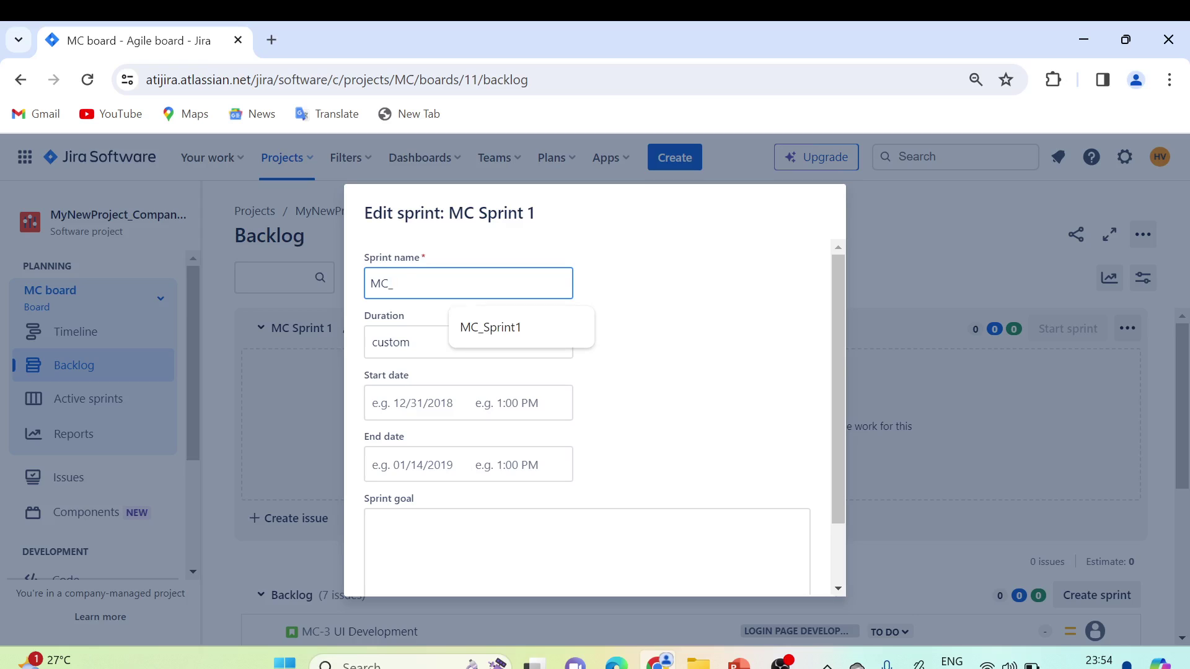
text(_Sprint1)
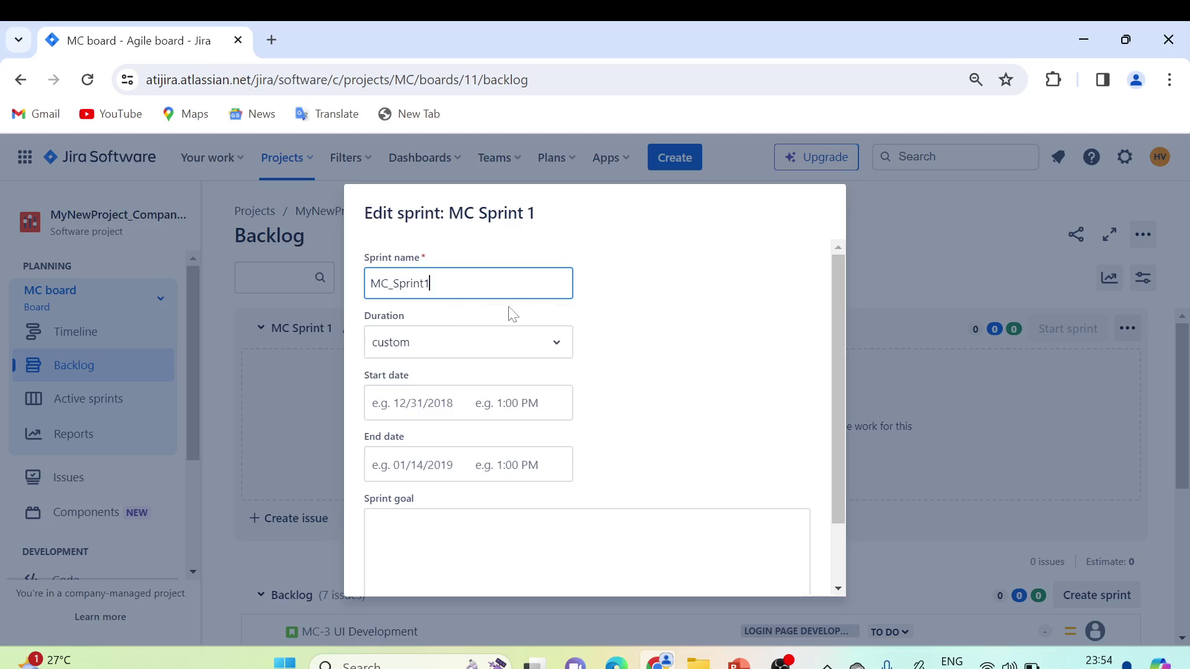
key(shift+Left)
key(shift+Left)
key(shift+Left)
key(shift+Left)
key(shift+Left)
key(shift+Left)
key(shift+Left)
key(shift+Left)
key(shift+Left)
key(Right)
drag(431, 284, 351, 283)
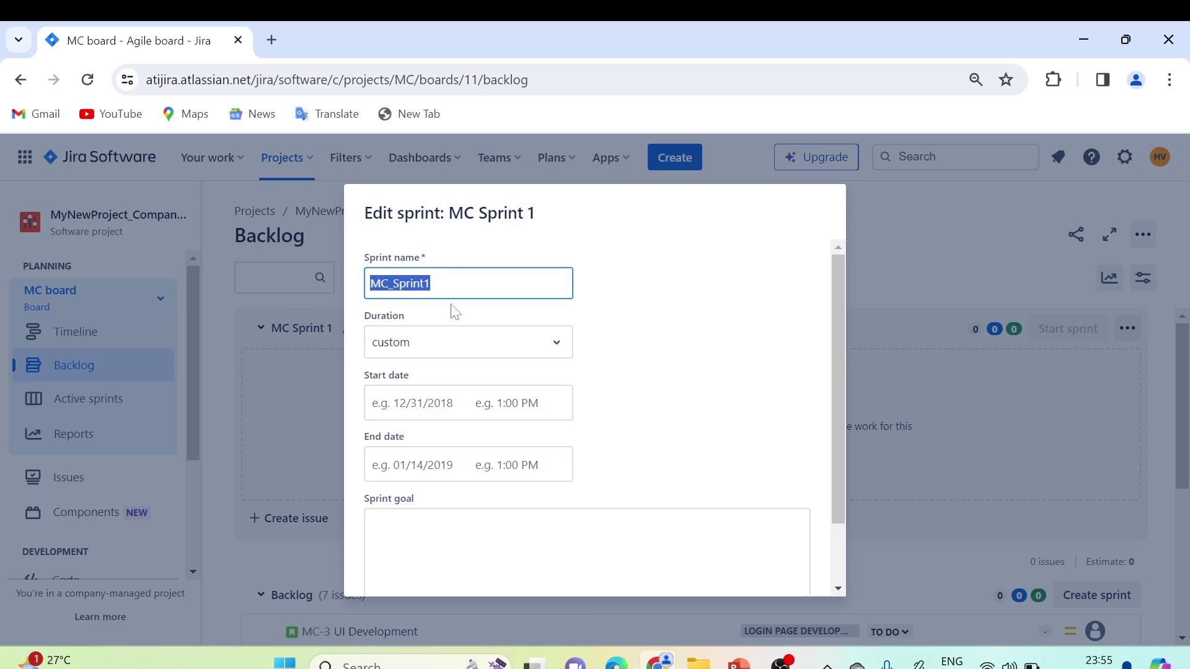
Step: Set a 2-week duration starting 28 Feb 2024, goal 'Sprint goal----test', and save
click(434, 350)
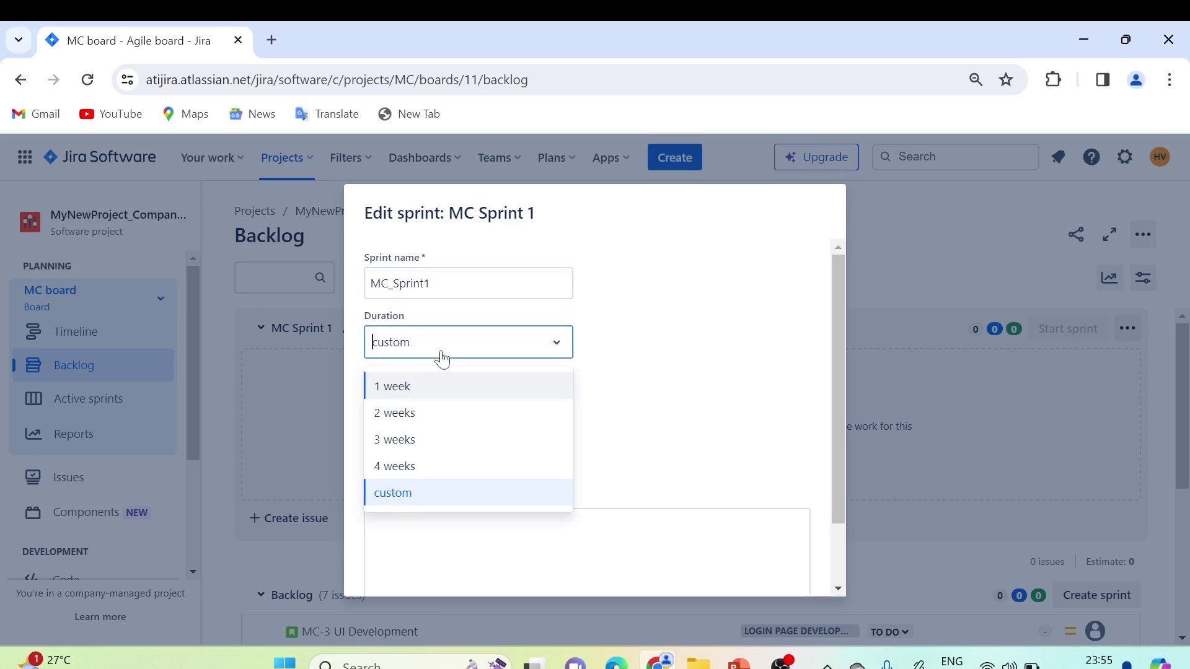
click(408, 413)
click(442, 407)
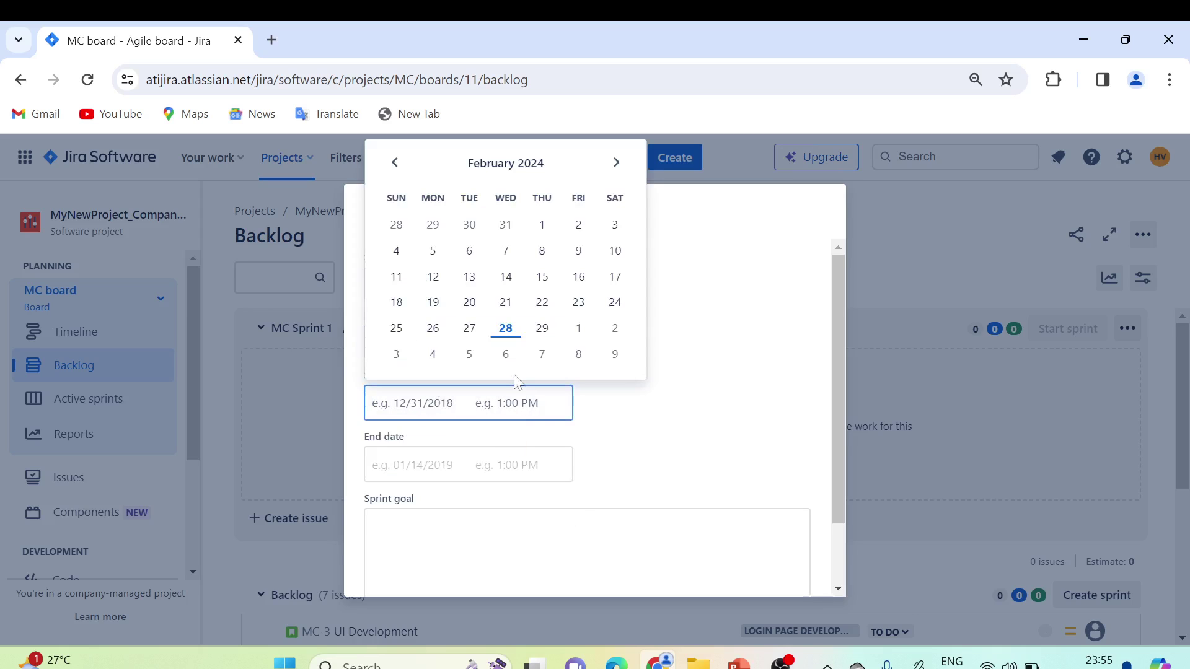
click(505, 327)
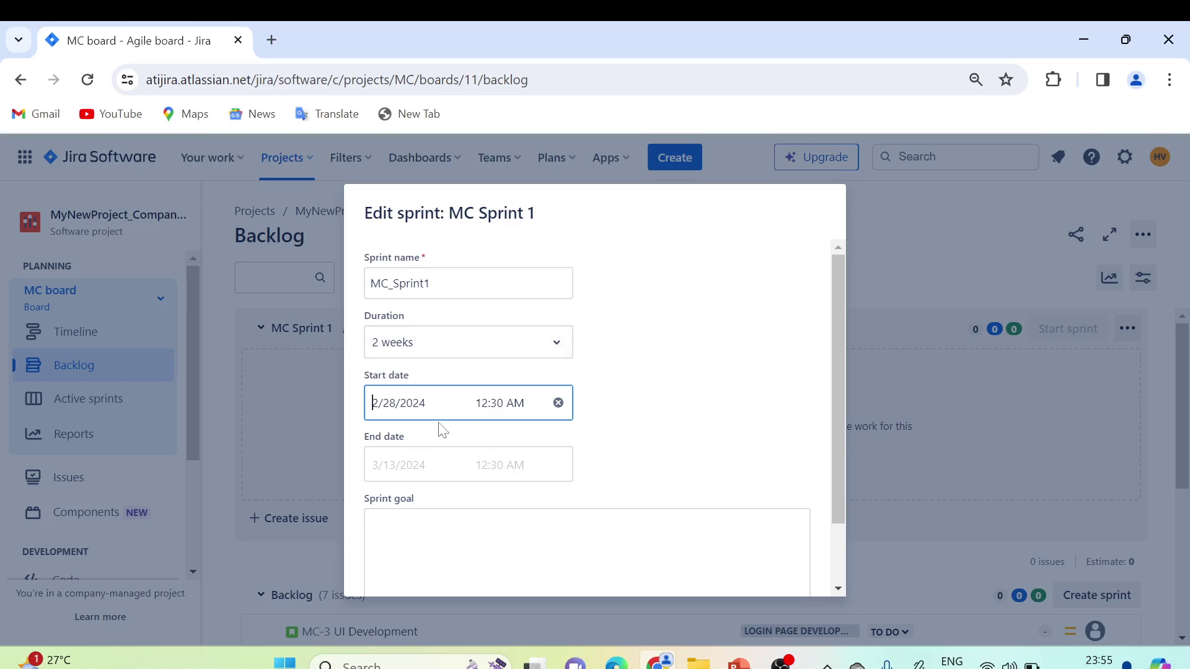
scroll(440, 425, down, 2)
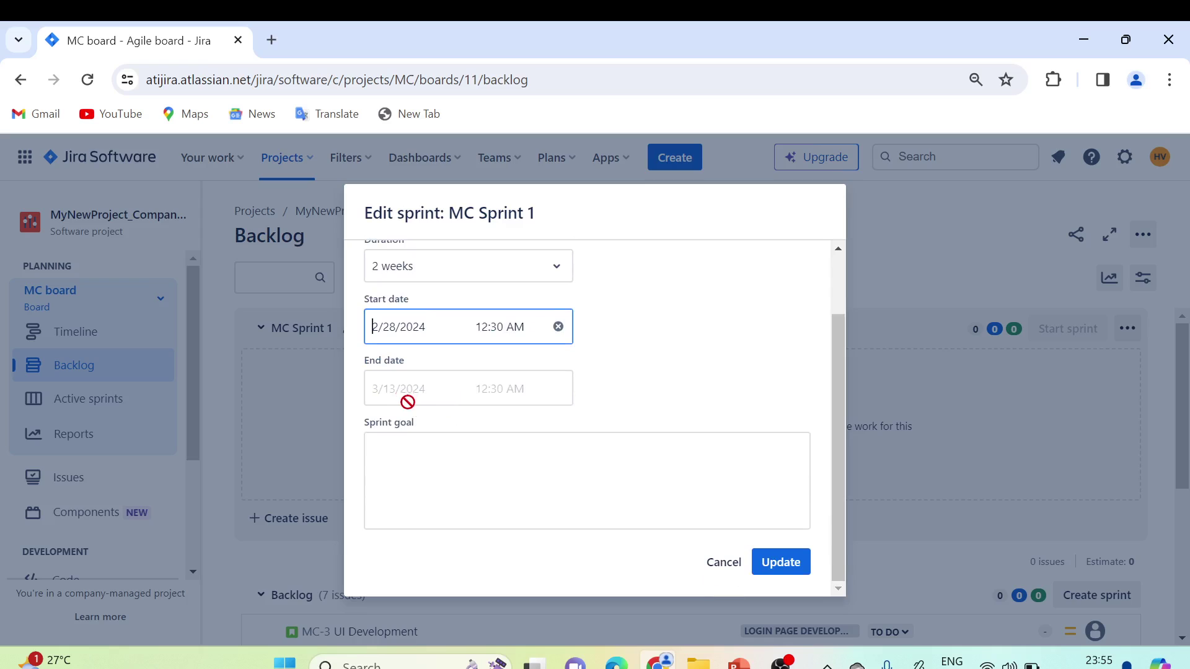
click(459, 444)
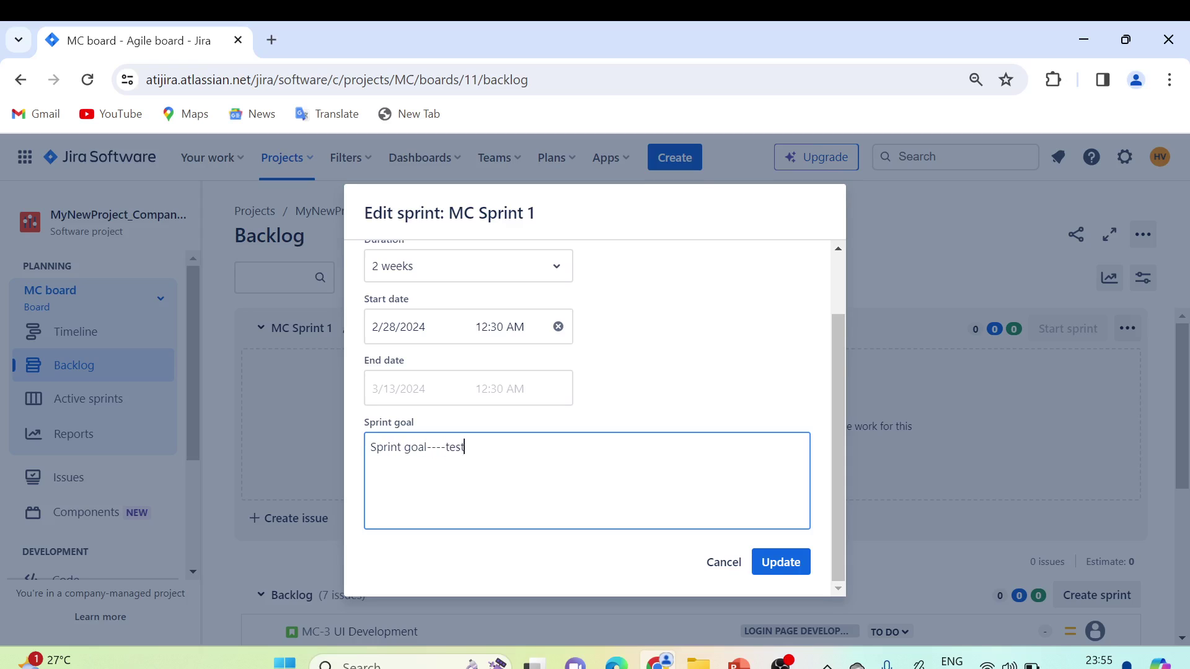
key(ctrl+a)
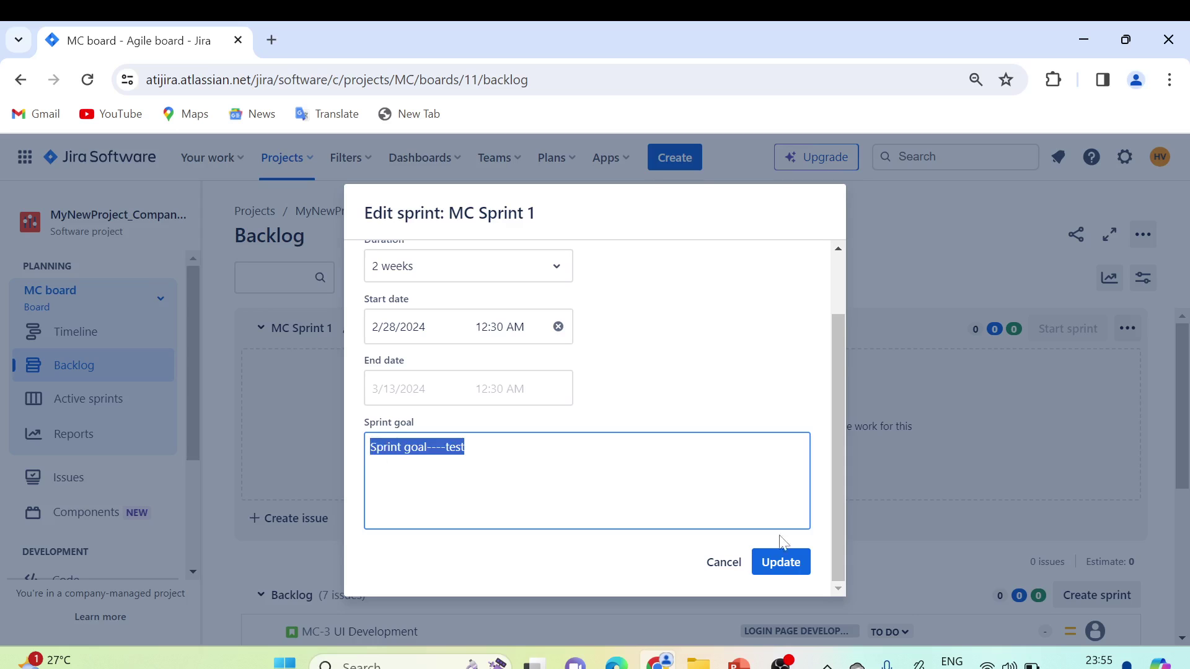
click(779, 563)
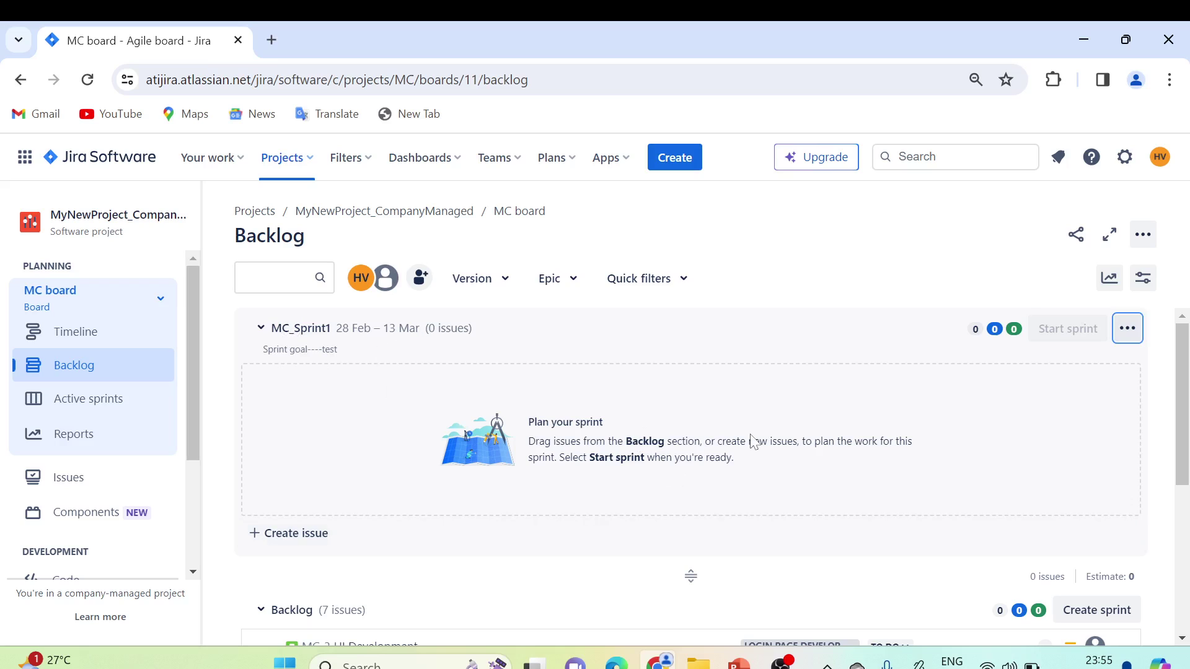
Step: Drag MC-3 UI Development and MC-4 Backend Dev from the backlog into MC_Sprint1
click(530, 428)
scroll(740, 397, down, 1)
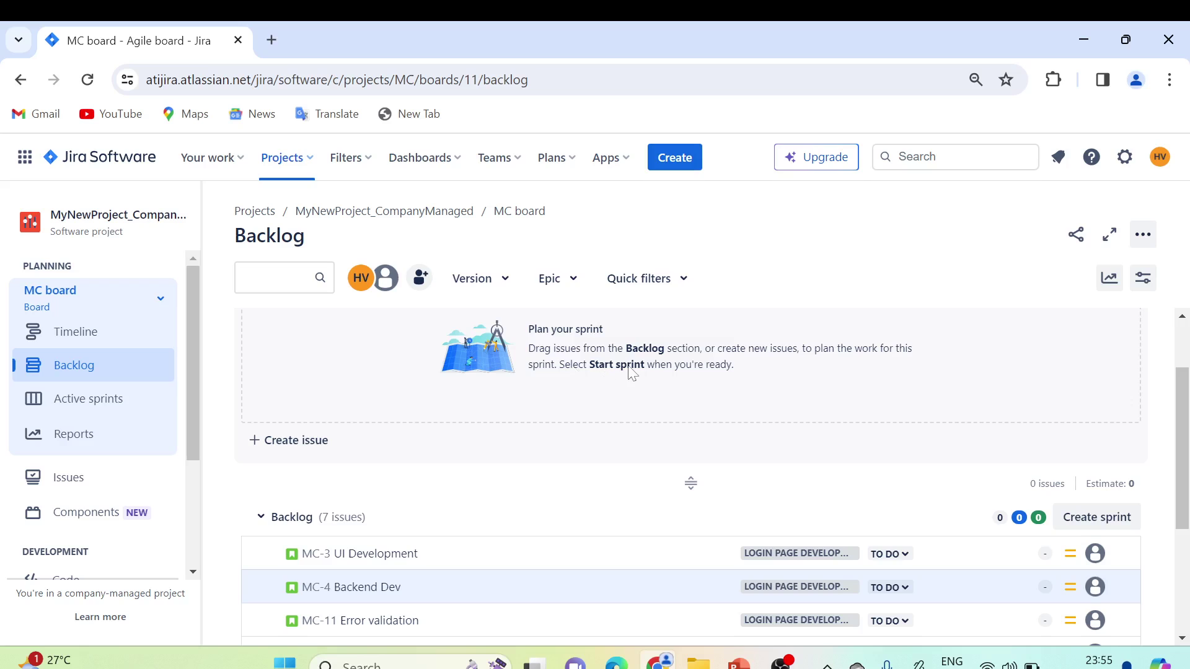
scroll(685, 411, down, 1)
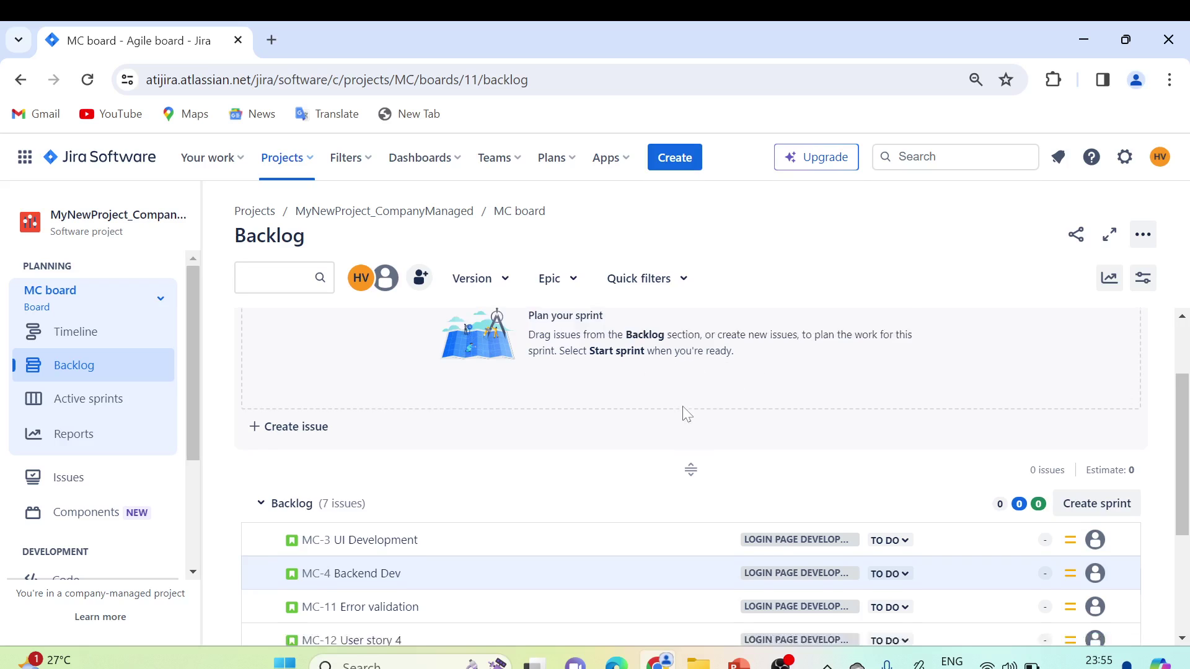
scroll(585, 449, up, 3)
scroll(508, 515, down, 1)
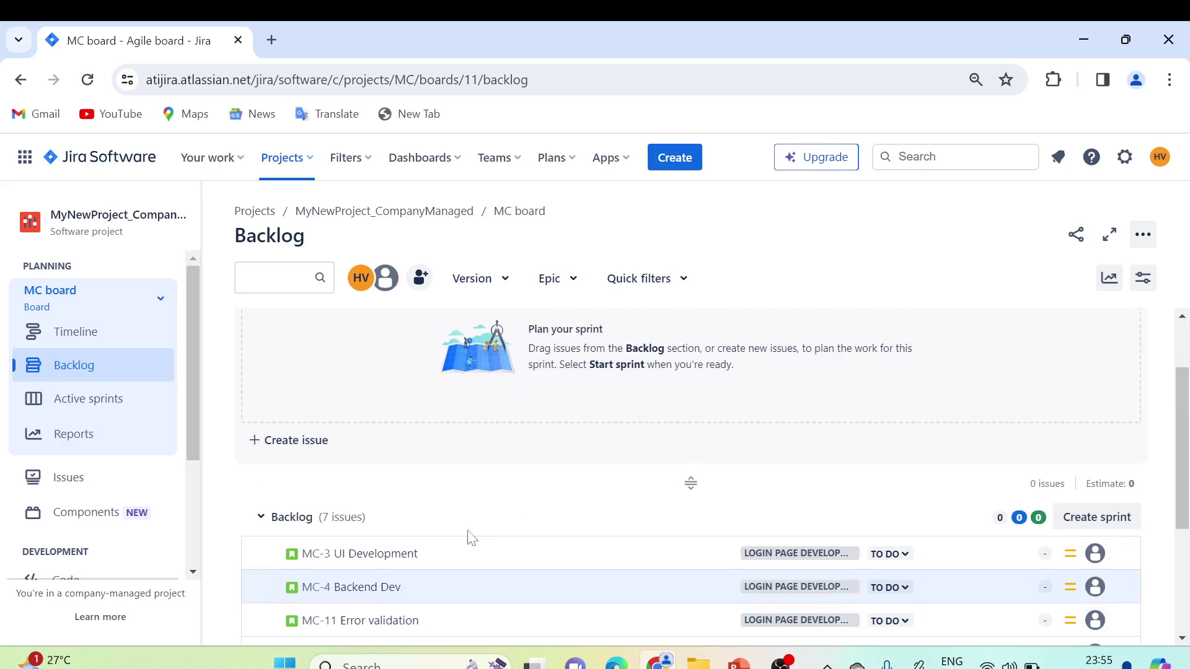
drag(397, 555, 468, 409)
scroll(474, 410, down, 1)
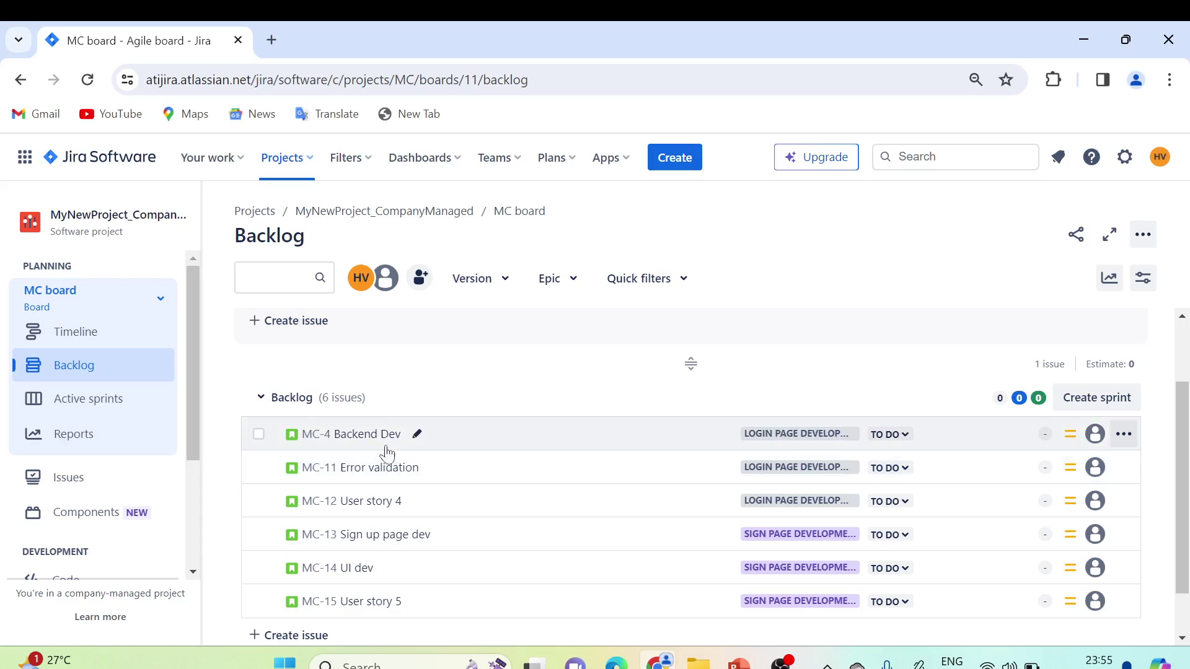
drag(372, 434, 475, 426)
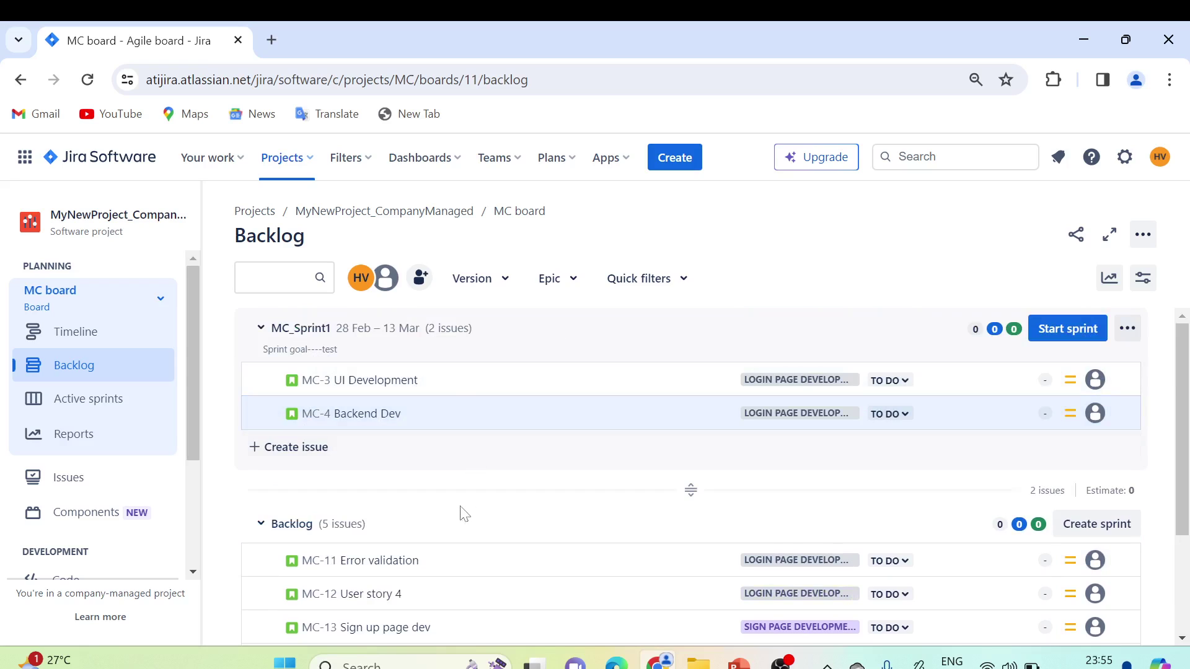
Step: Drag MC-11 Error validation and MC-12 User story 4 into MC_Sprint1 as well
drag(406, 558, 386, 431)
scroll(516, 506, down, 2)
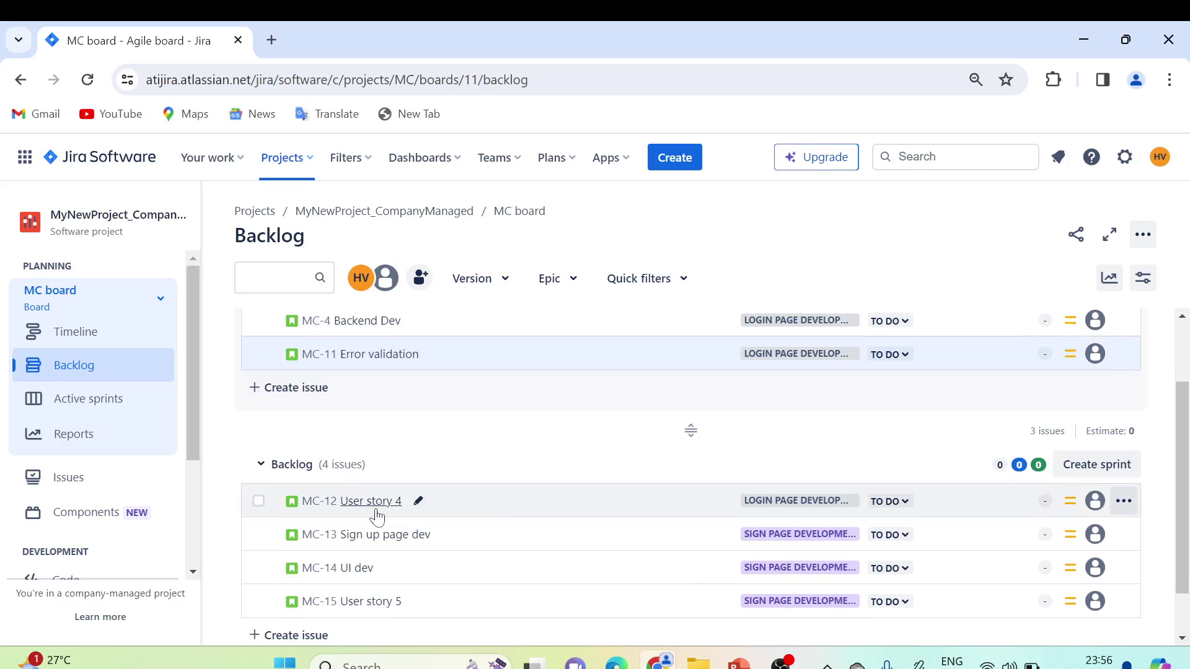
drag(374, 518, 446, 462)
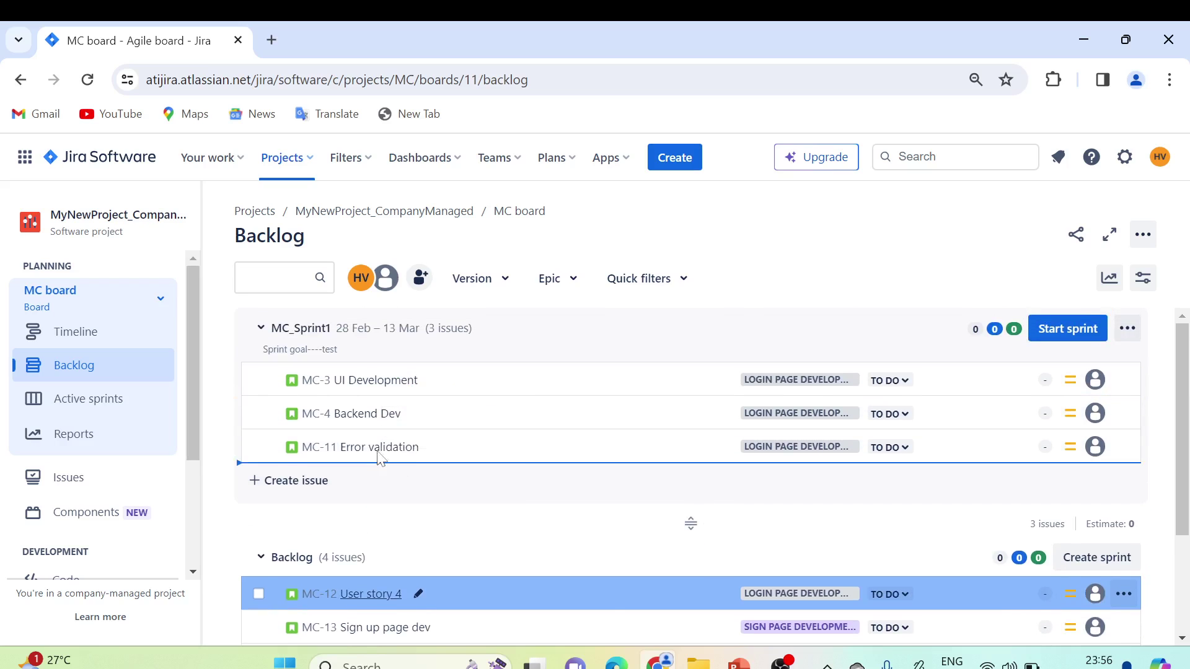
scroll(495, 475, down, 1)
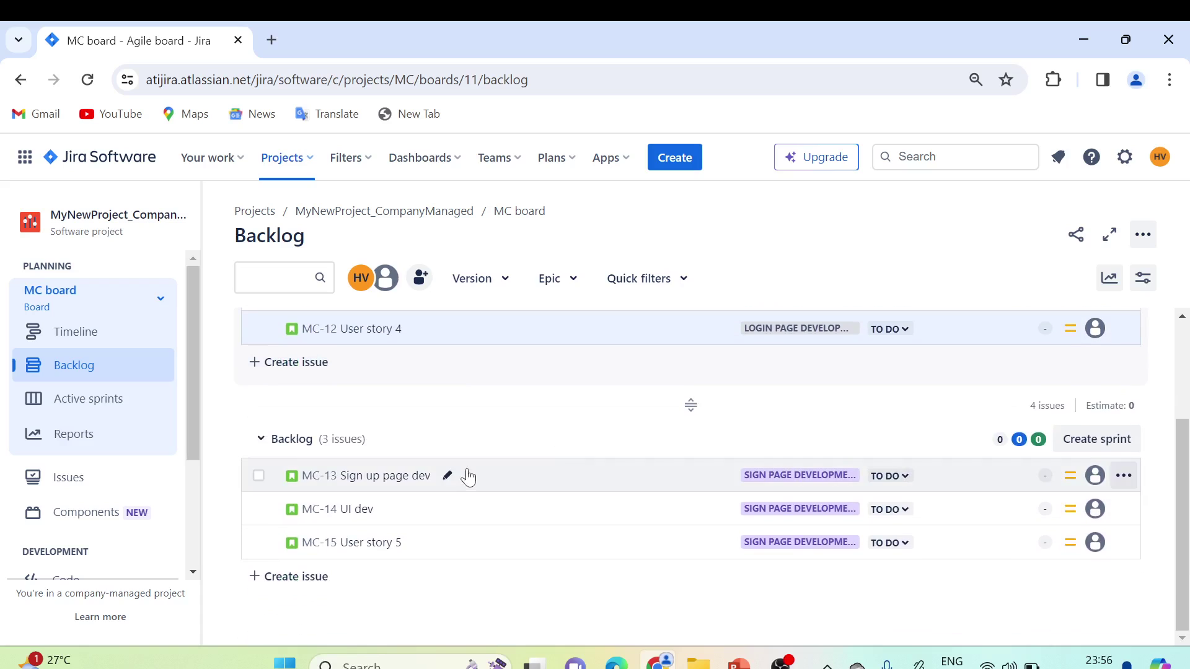
scroll(528, 490, up, 2)
scroll(530, 490, up, 1)
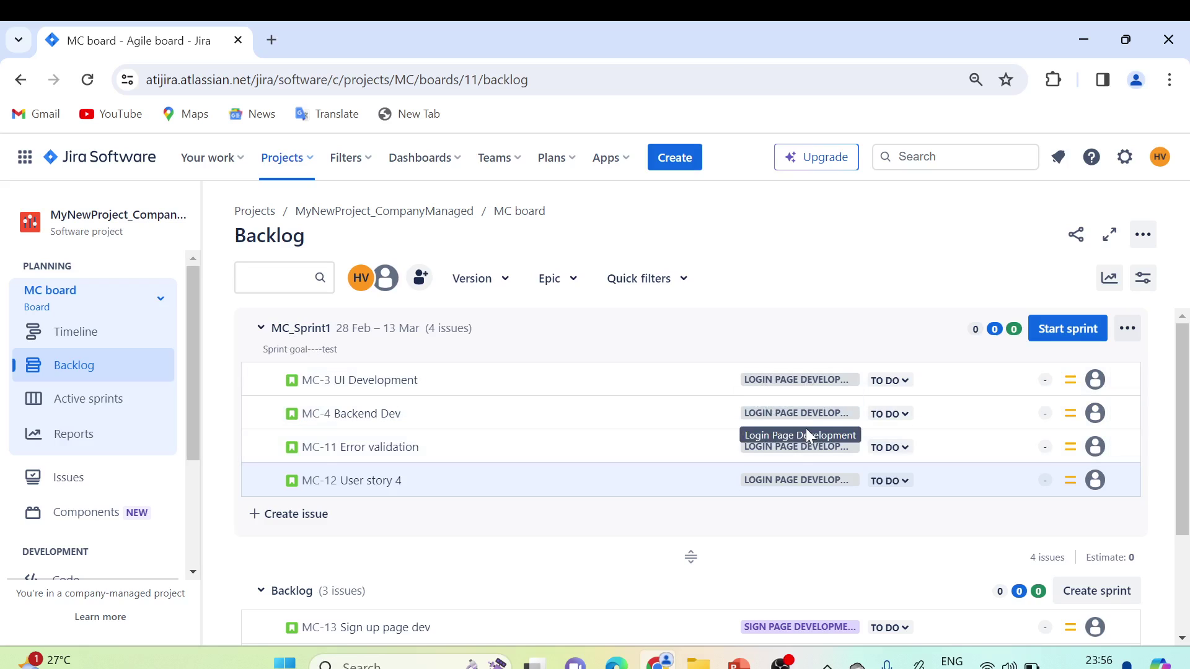
scroll(631, 436, down, 1)
scroll(631, 436, up, 1)
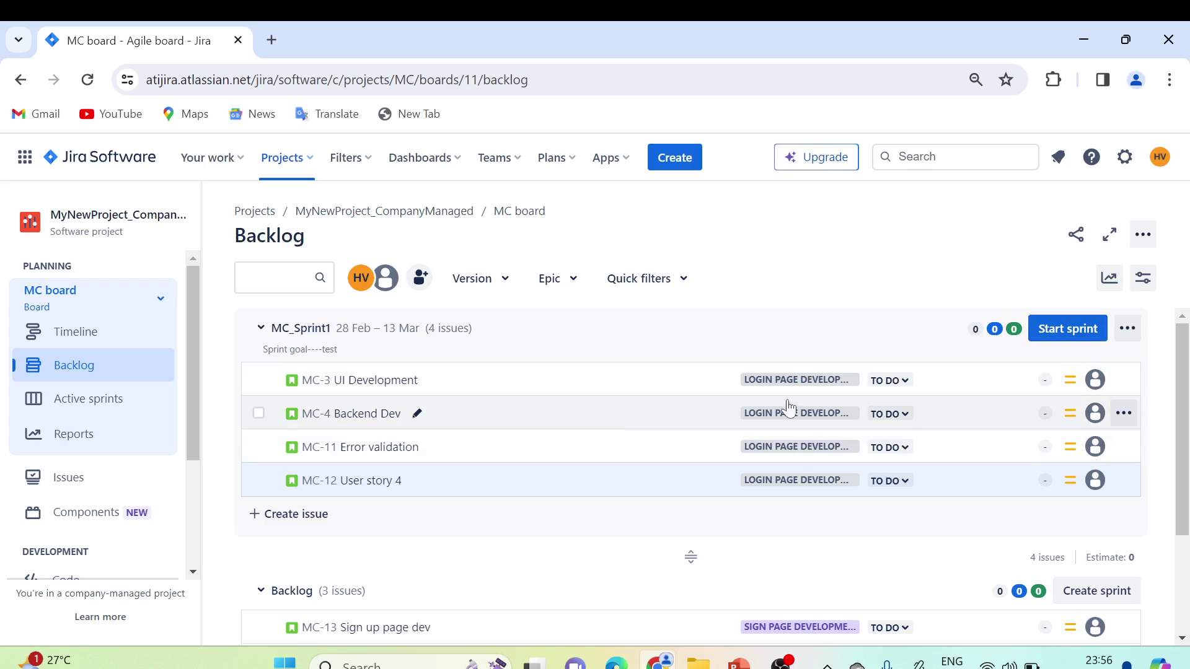
Step: Open the Start Sprint dialog for MC_Sprint1 and review the missing-estimate warning
click(1078, 334)
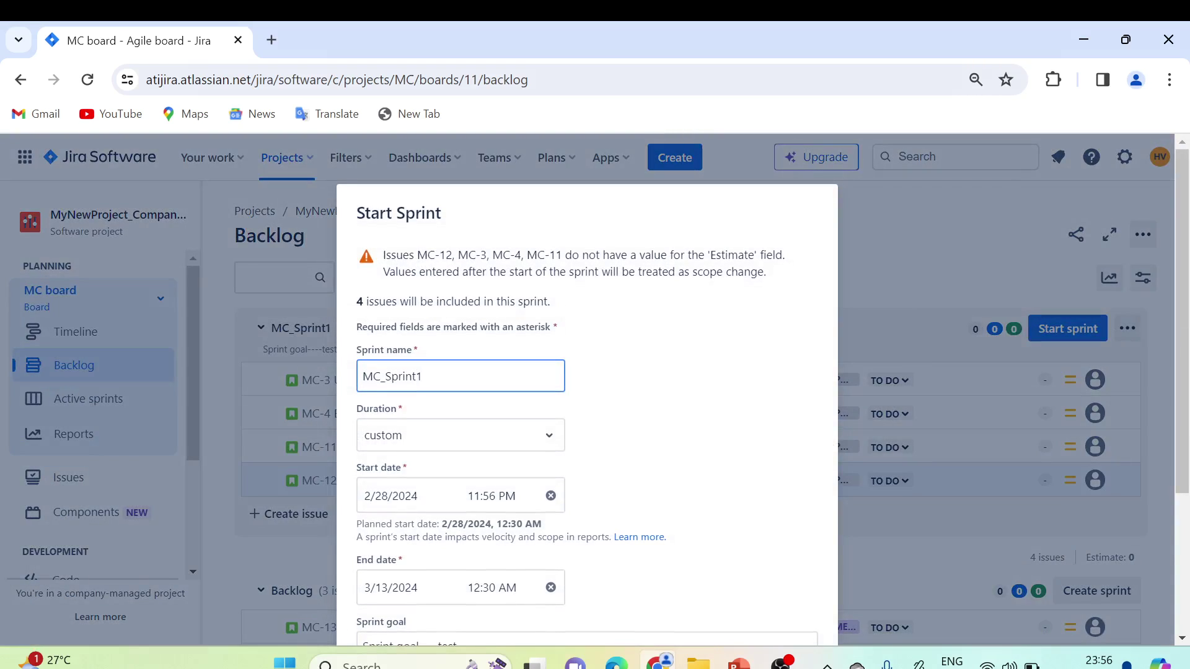
drag(385, 254, 565, 255)
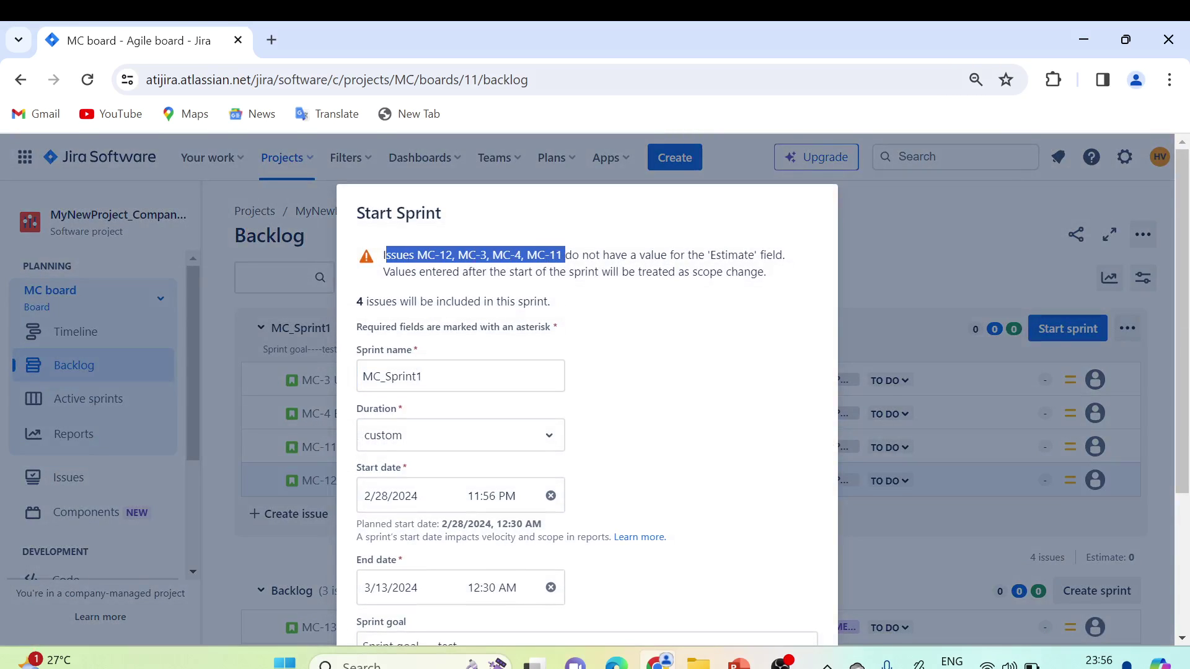
click(417, 255)
drag(417, 255, 435, 254)
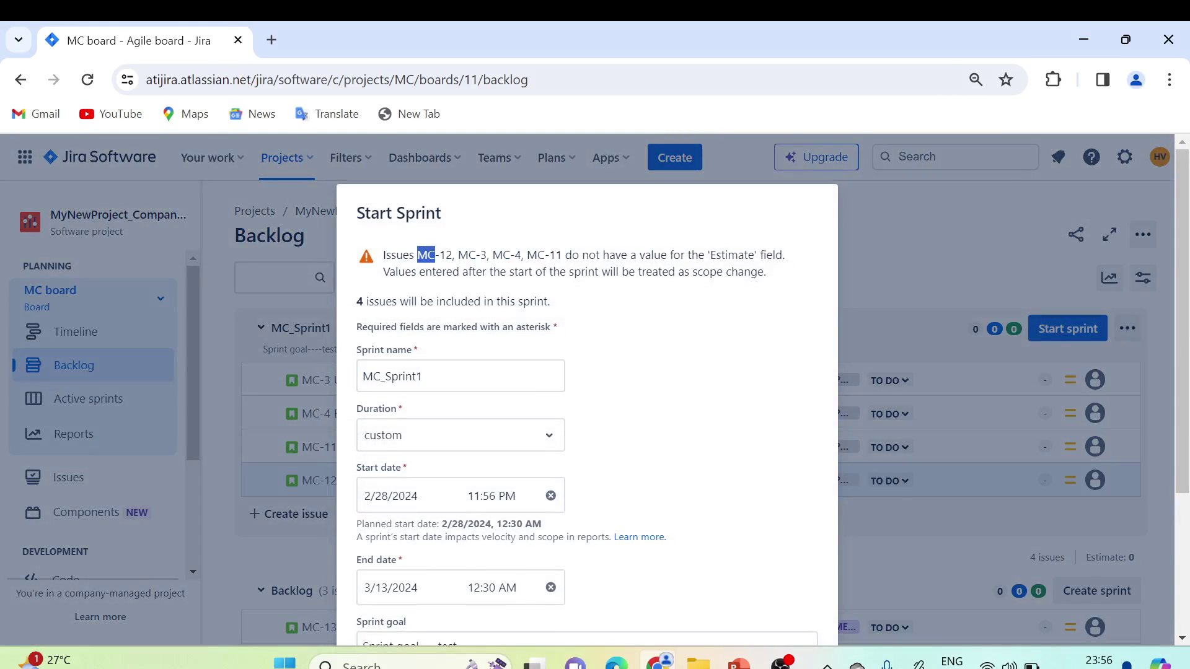
click(436, 255)
scroll(606, 358, down, 1)
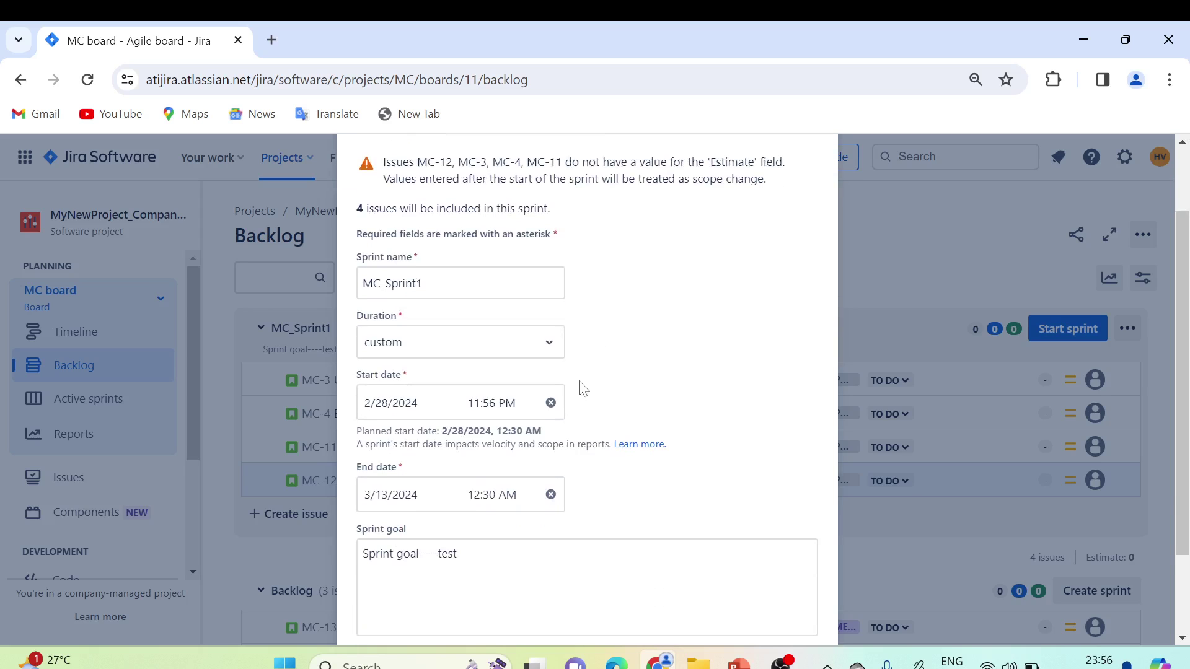
scroll(533, 364, up, 1)
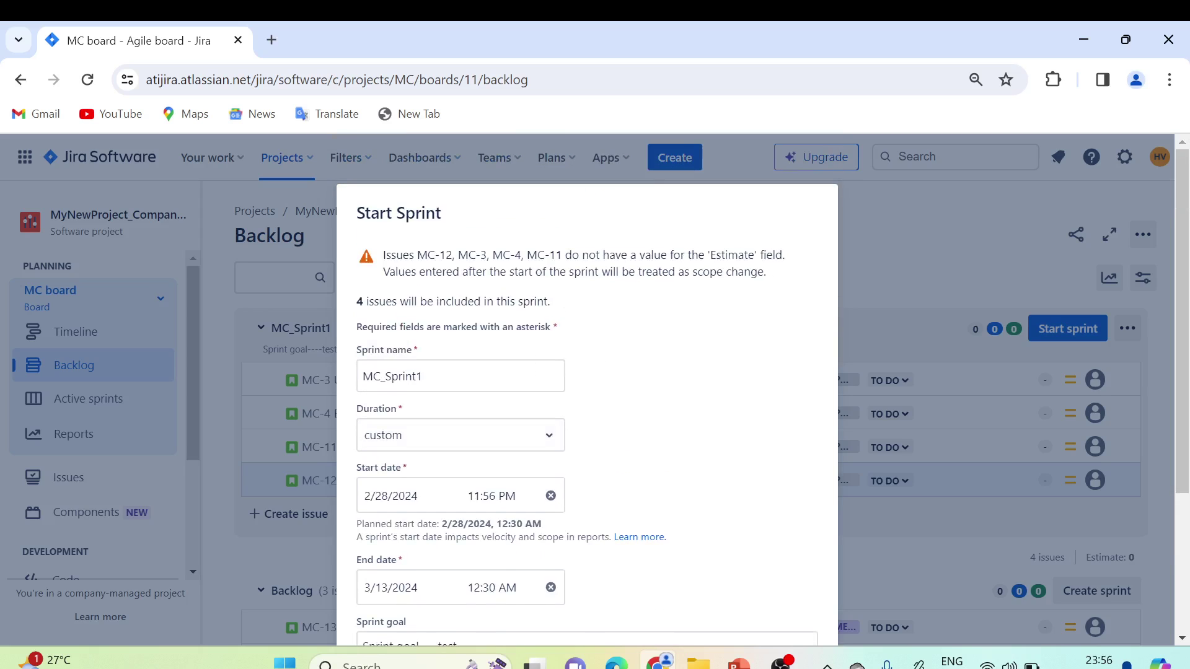
scroll(626, 324, down, 1)
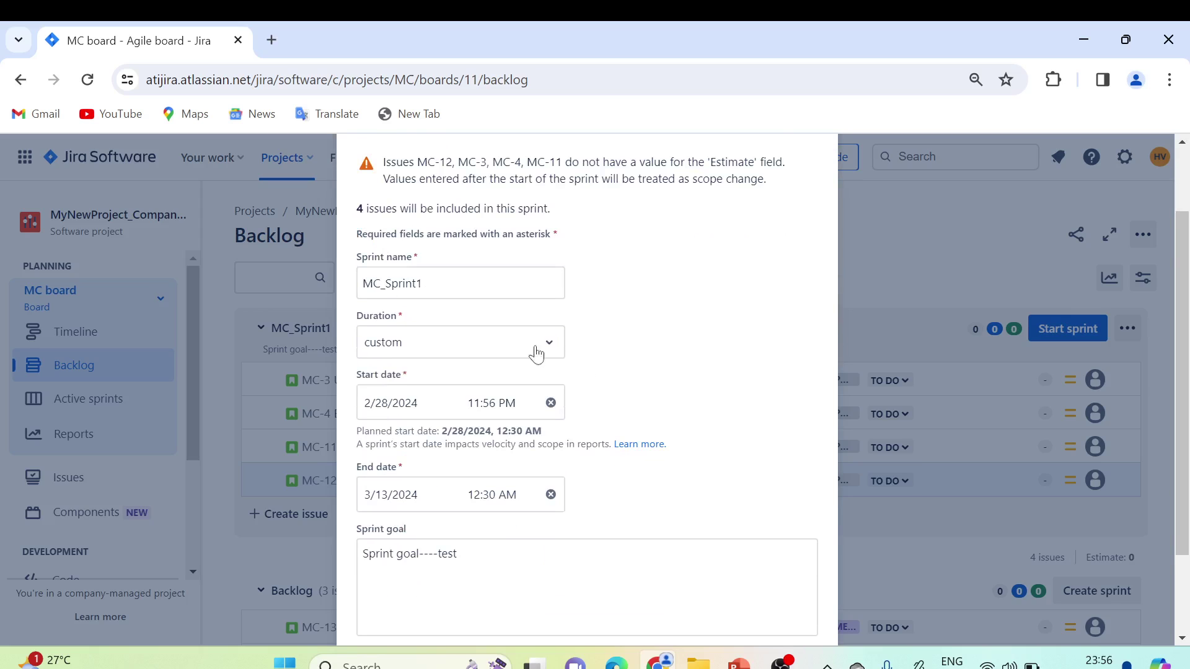
Step: Set the sprint duration to 2 weeks, ending 3/13/2024, and start the sprint
click(414, 344)
click(390, 414)
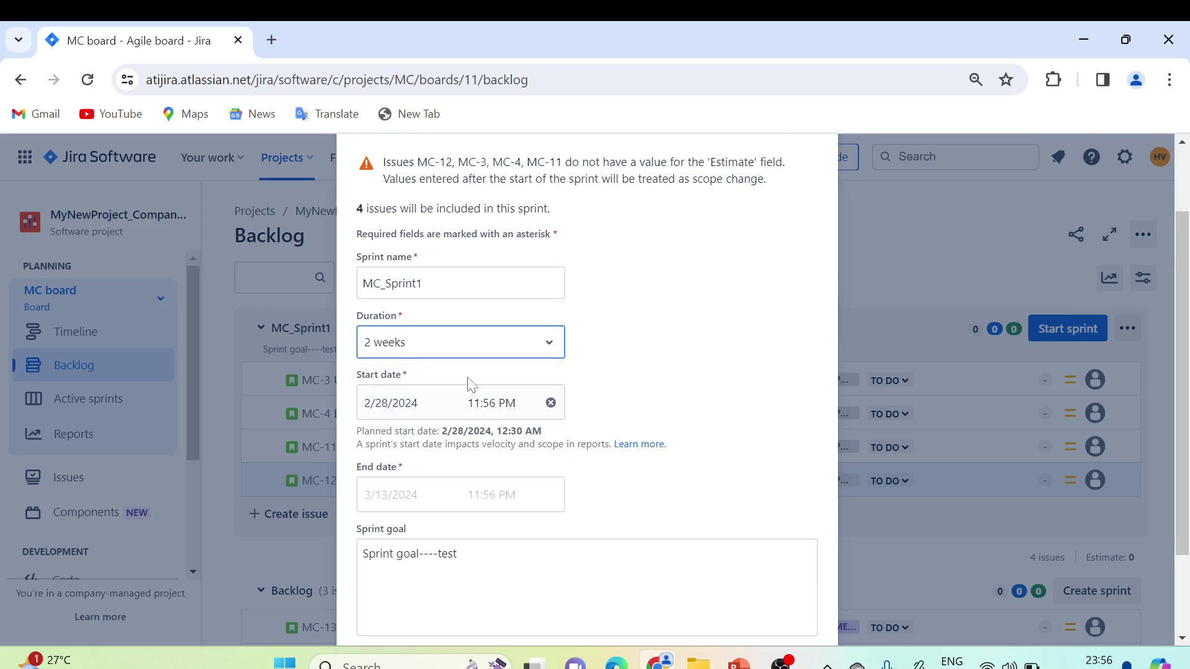
scroll(624, 363, down, 1)
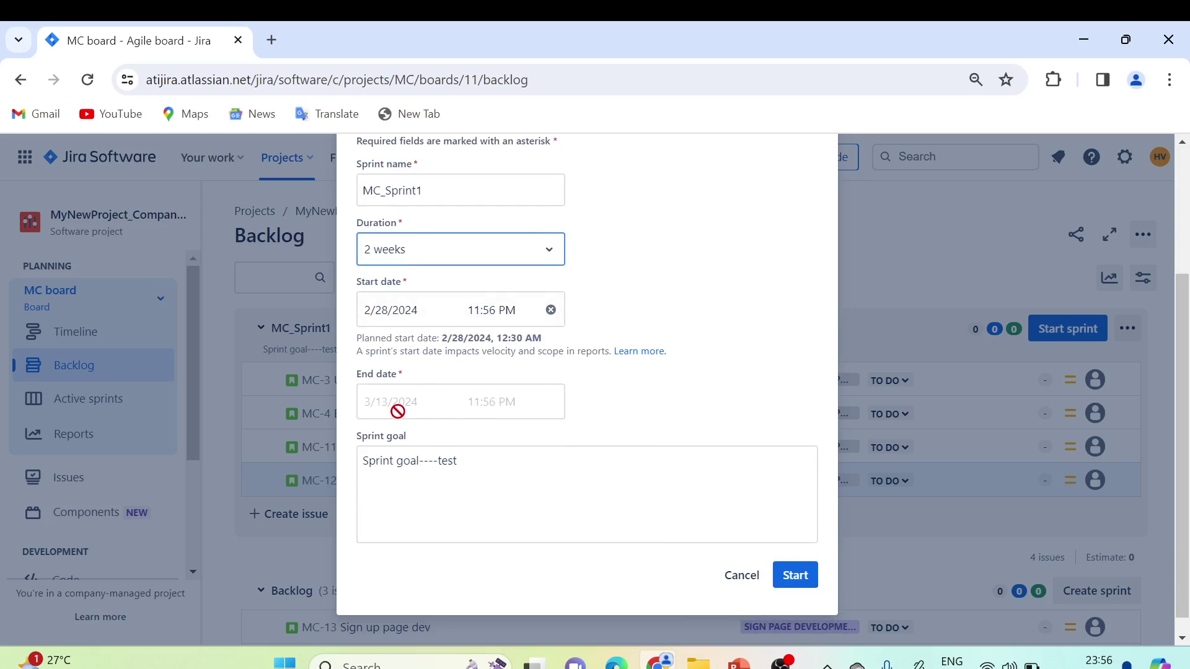
scroll(540, 402, down, 1)
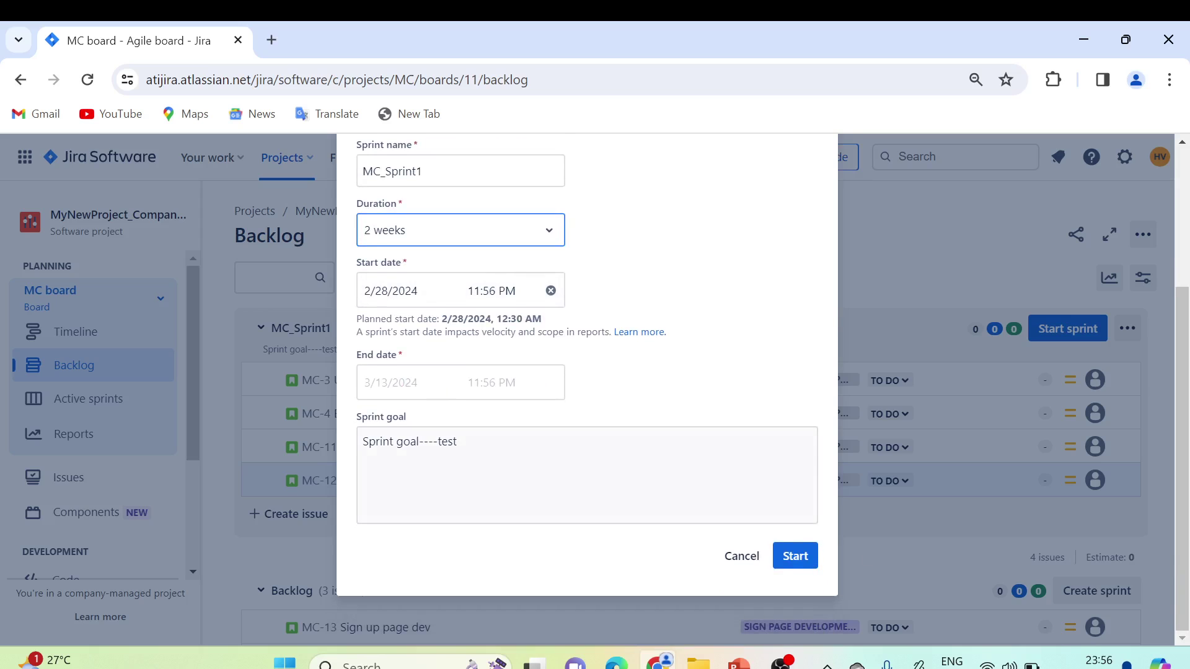
click(795, 556)
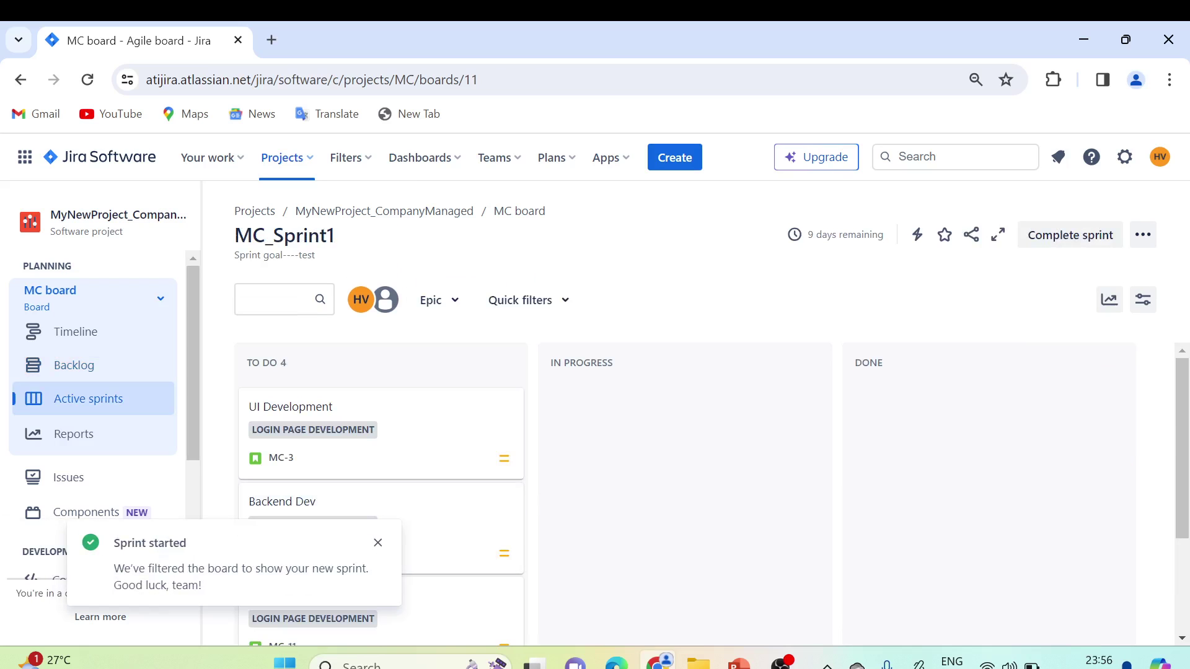
Step: Dismiss the Sprint started notification and show the MC_Sprint1 active sprint board
drag(119, 543, 189, 585)
click(377, 544)
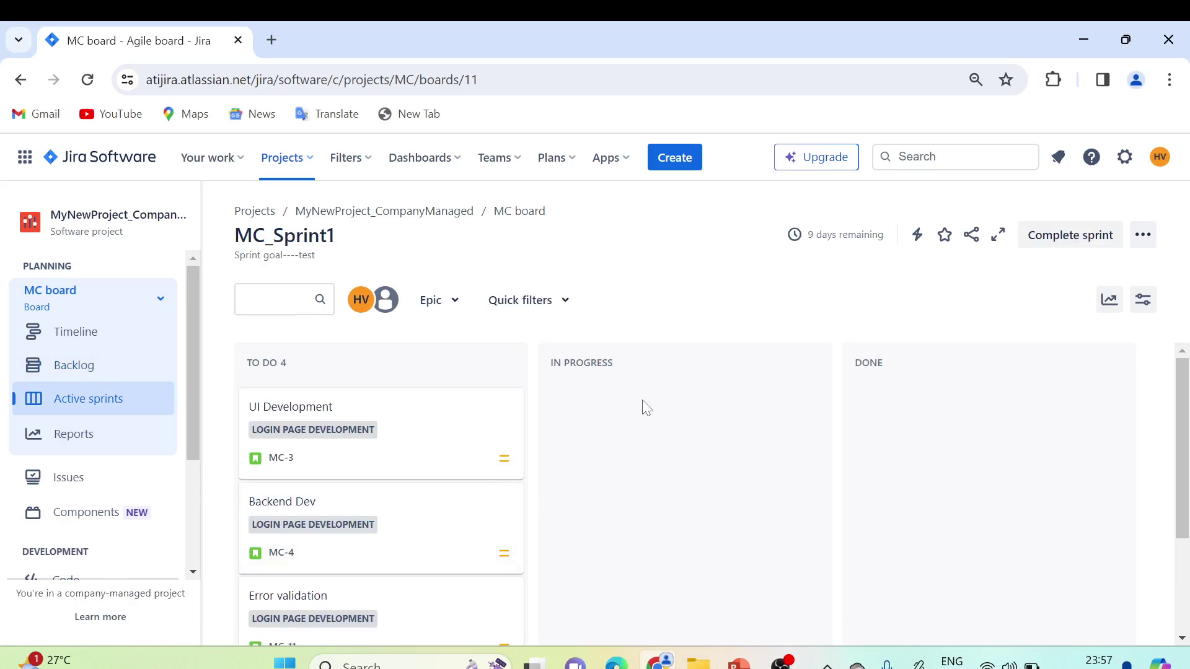
click(81, 407)
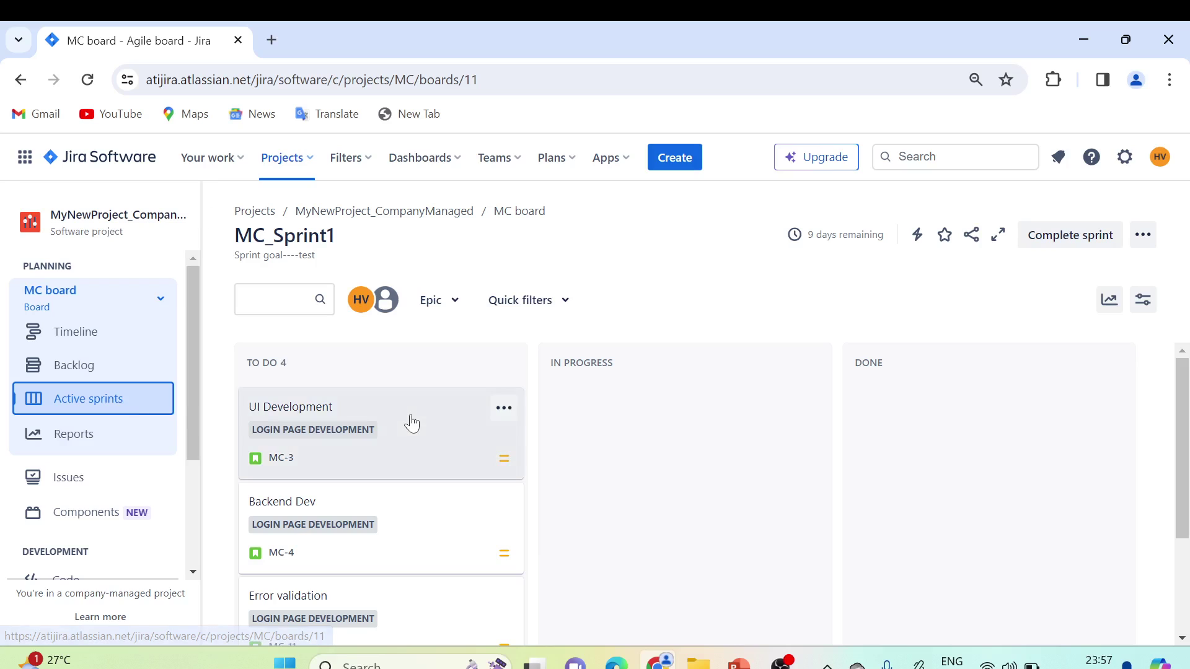
scroll(427, 446, down, 2)
scroll(437, 446, up, 2)
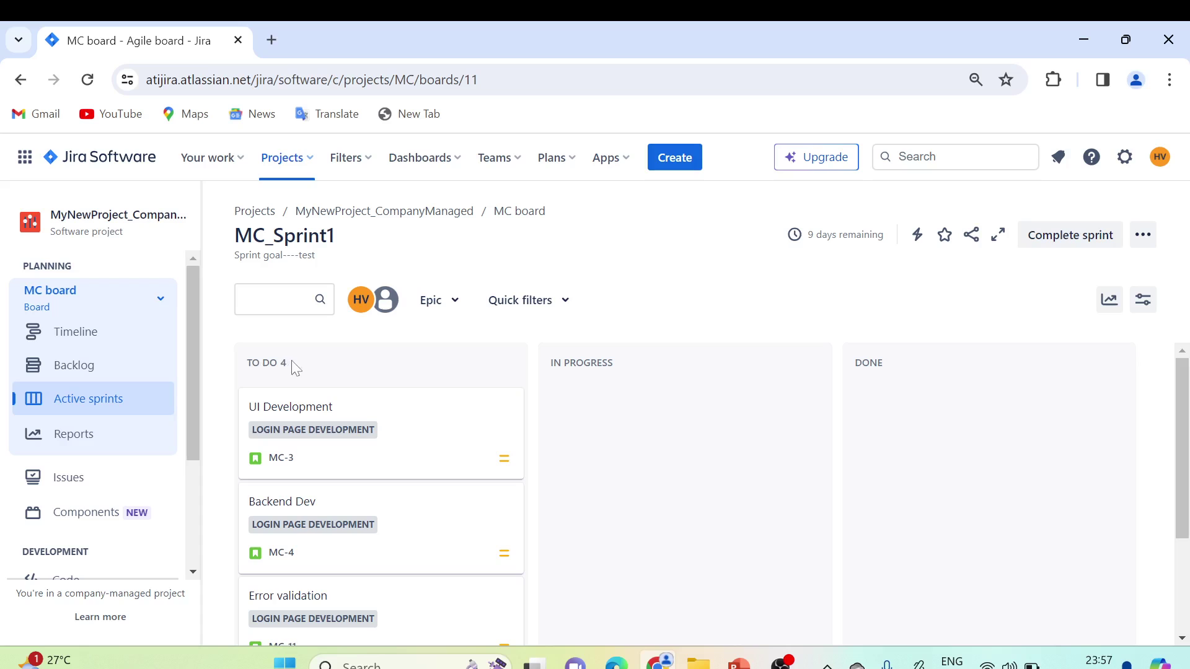
Step: Try dragging the UI Development card toward In Progress at 110% zoom, then restore 100%
click(255, 368)
key(ctrl+plus)
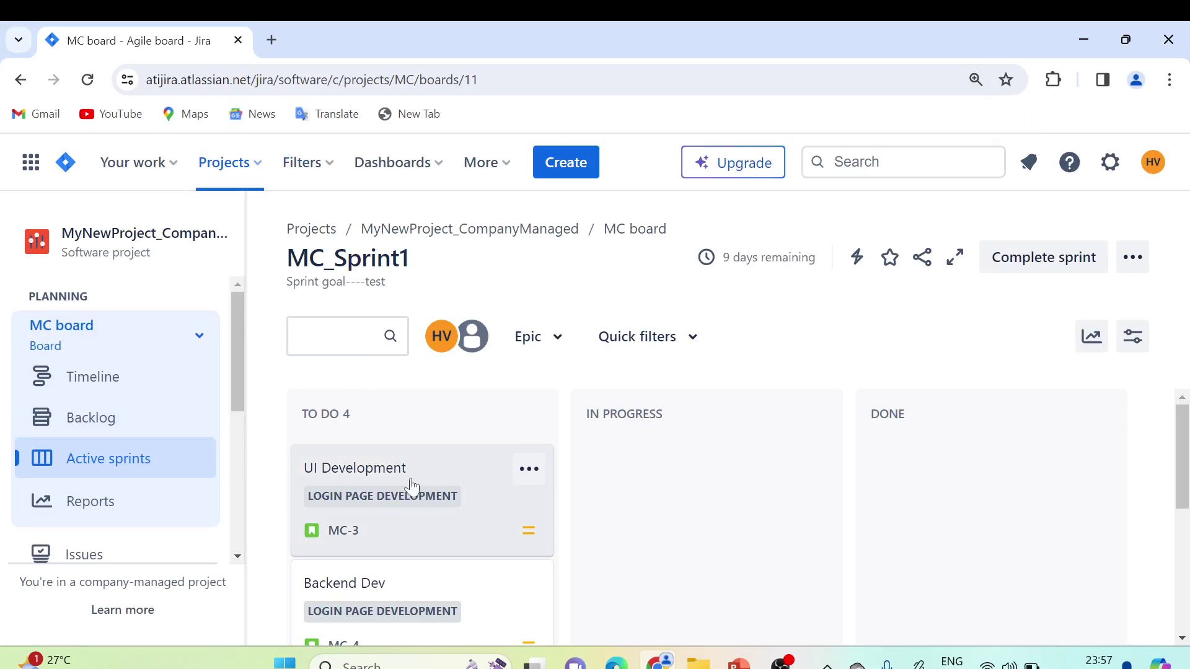
drag(371, 488, 360, 454)
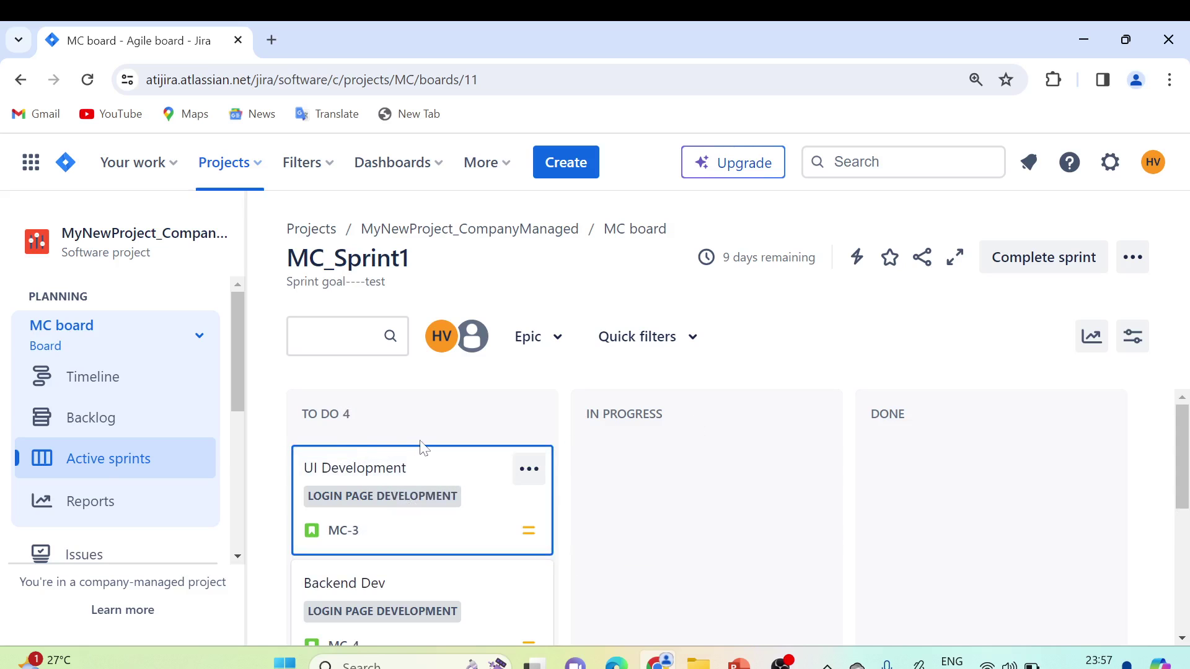
key(ctrl+minus)
scroll(404, 458, down, 4)
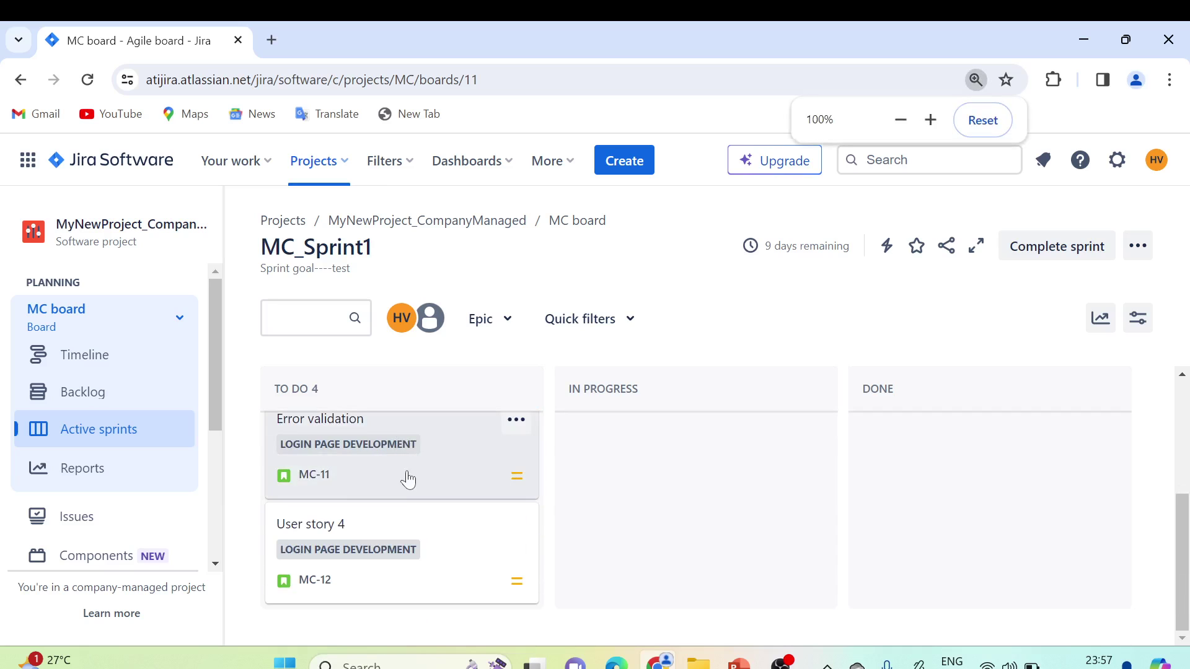
scroll(409, 480, up, 2)
scroll(397, 459, up, 2)
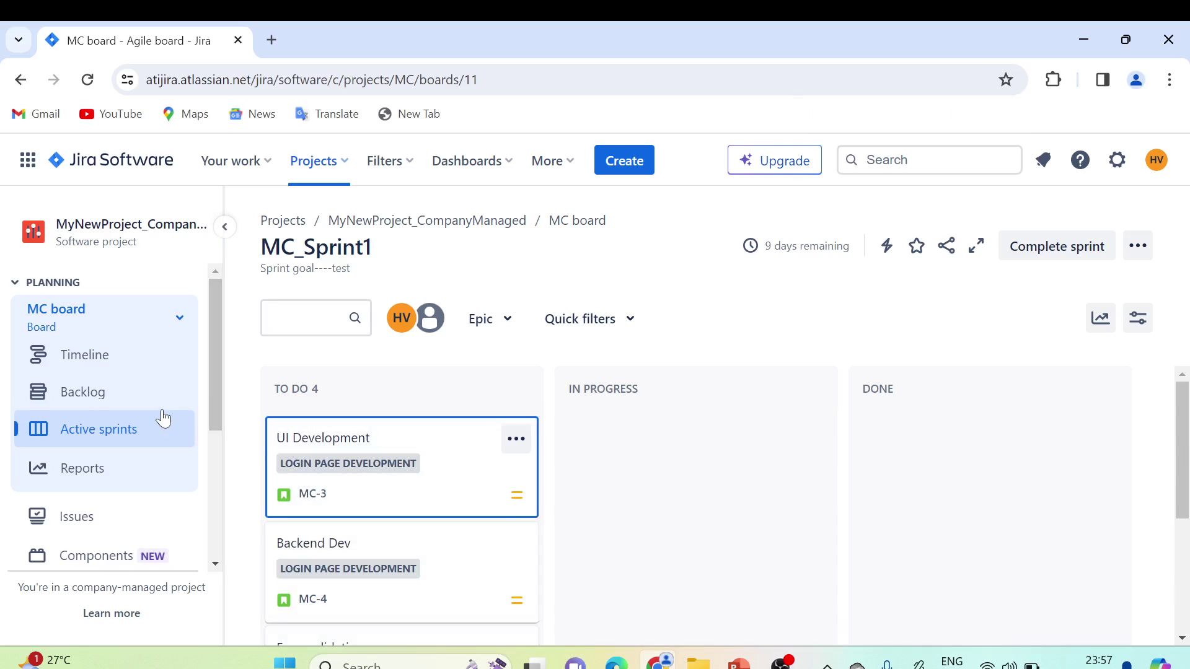
Step: View the timeline with epics MC-16 Home Page and MC-17 Add to Cart Page, then switch to Active sprints
click(87, 362)
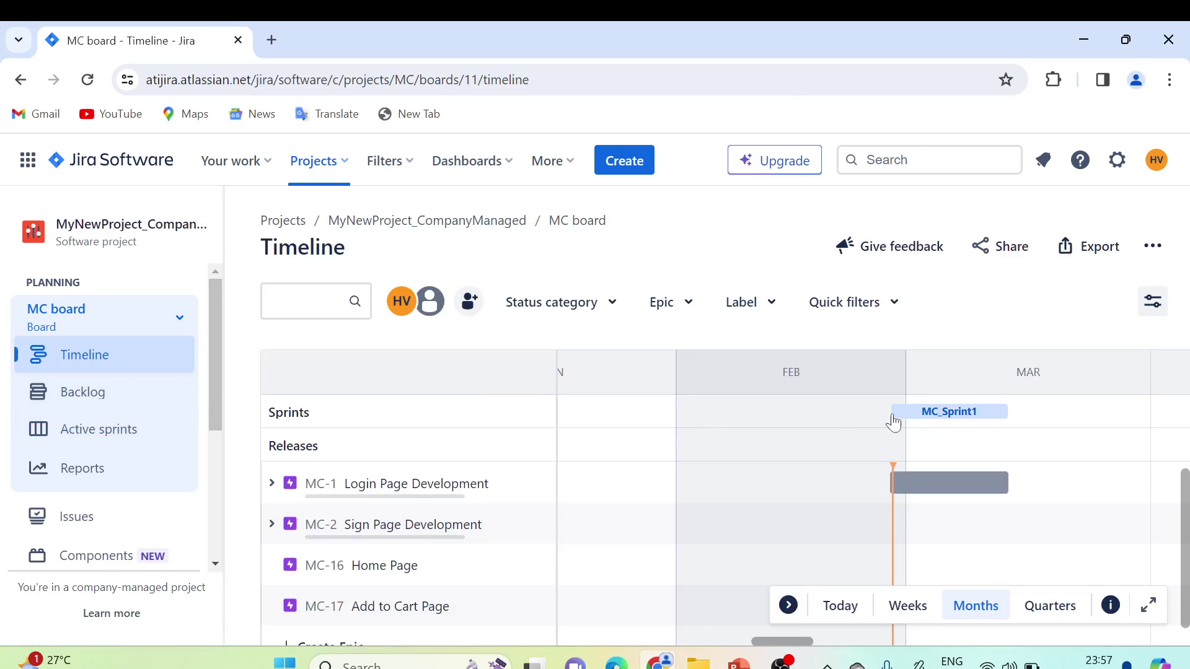
mouse_move(933, 418)
scroll(317, 421, left, 5)
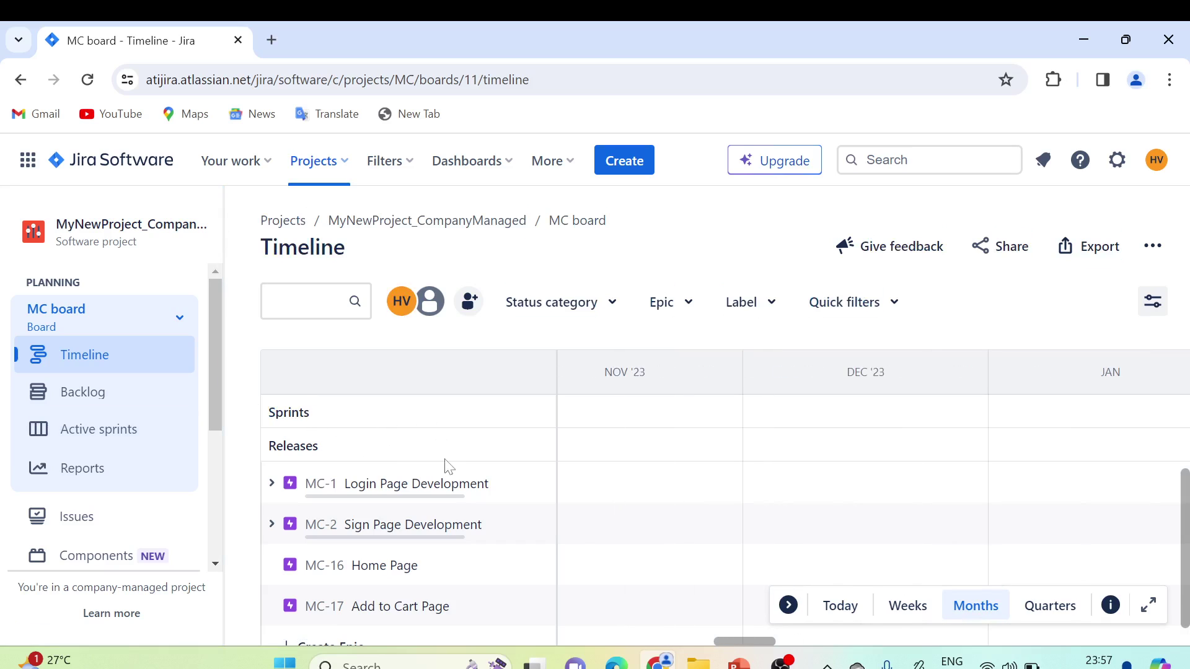
scroll(448, 466, down, 1)
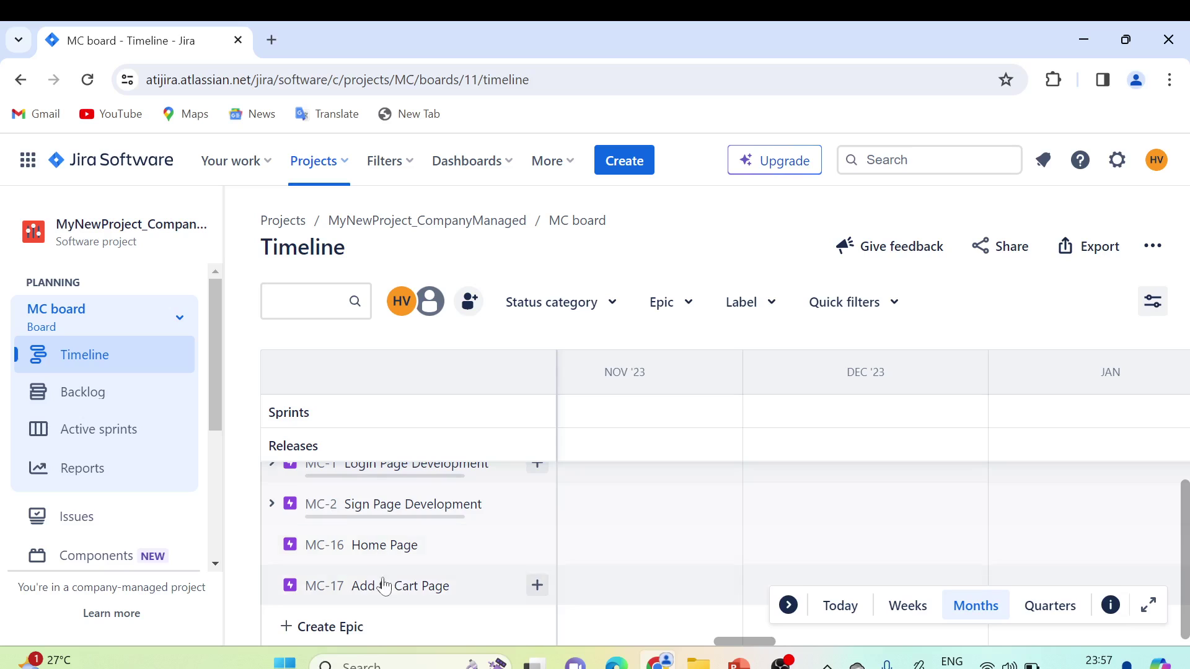
scroll(347, 514, up, 1)
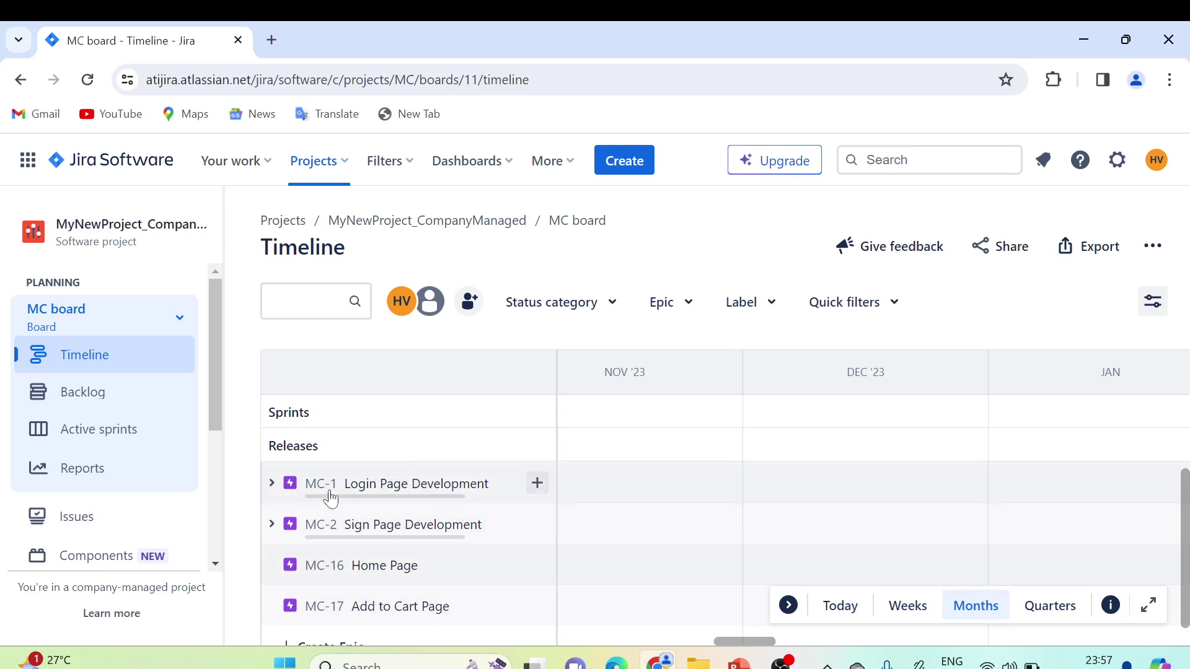
click(93, 430)
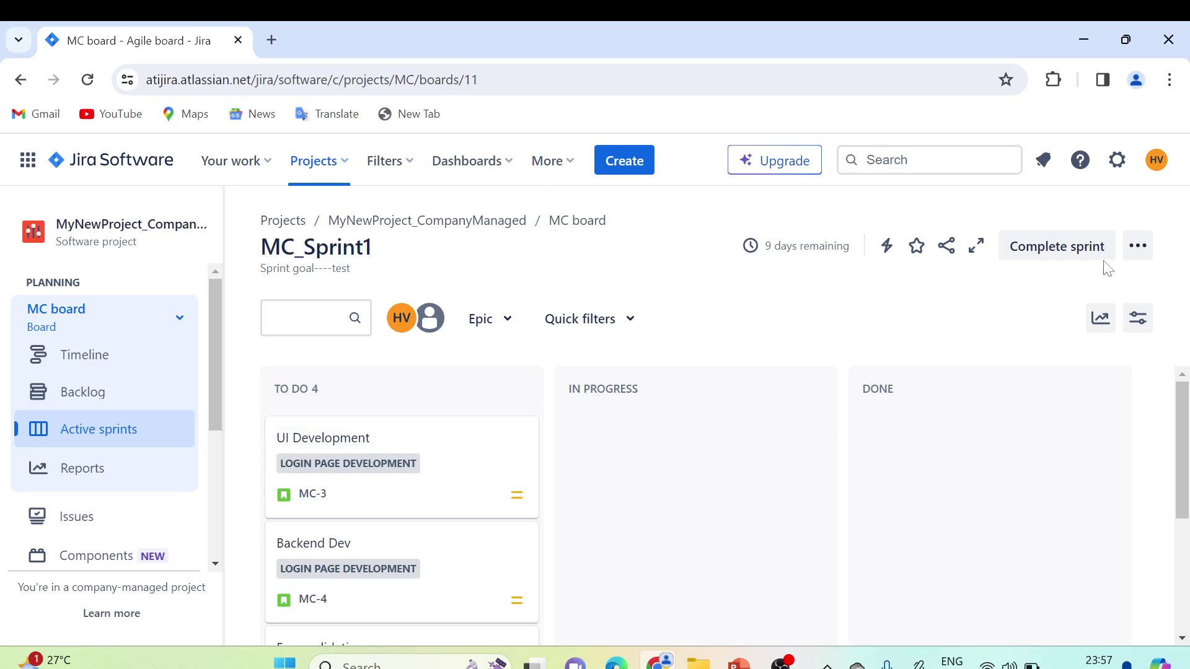
Step: Open issue MC-3 UI Development from the sprint board in its own tab
click(1137, 254)
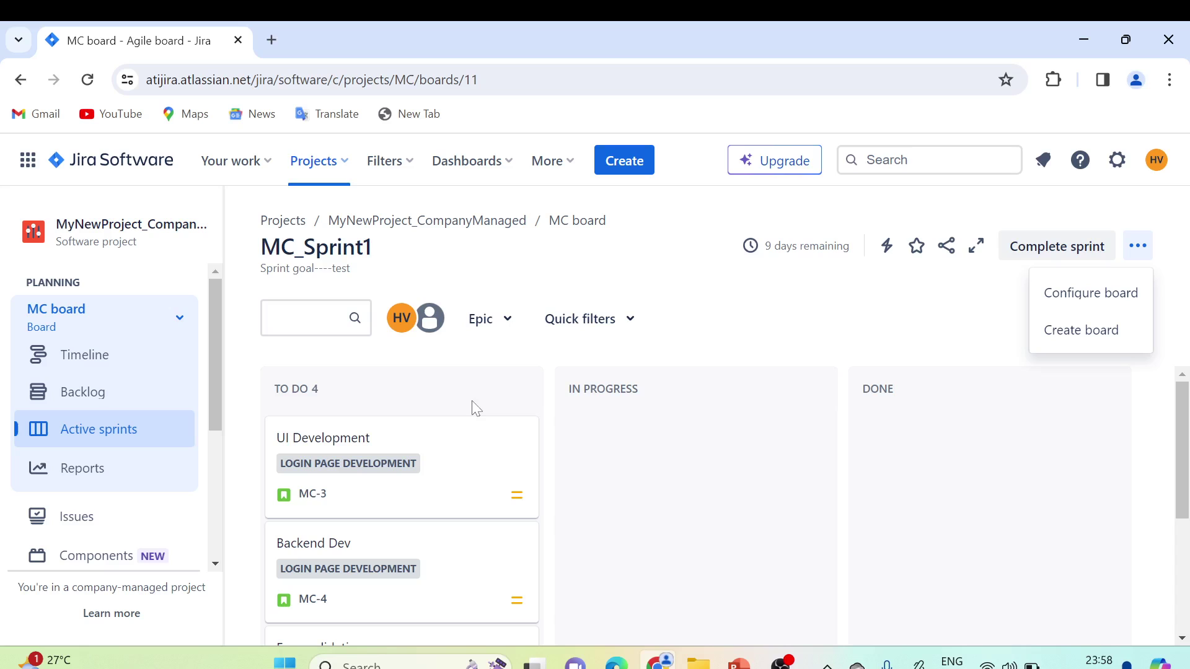
click(749, 328)
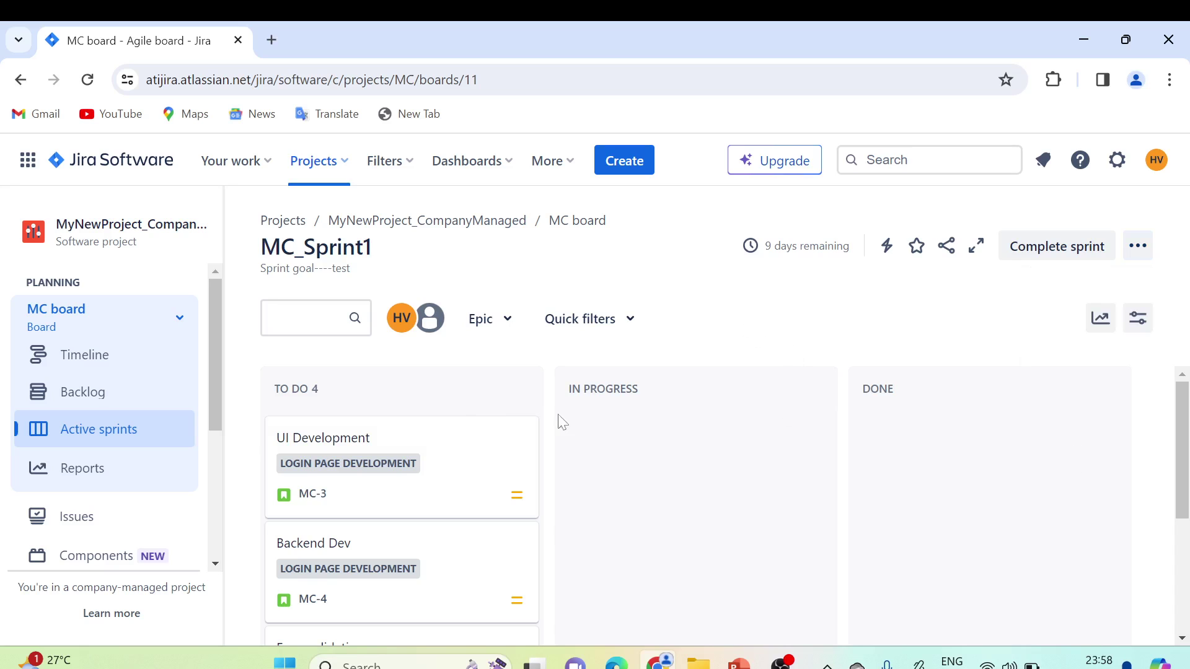
click(321, 445)
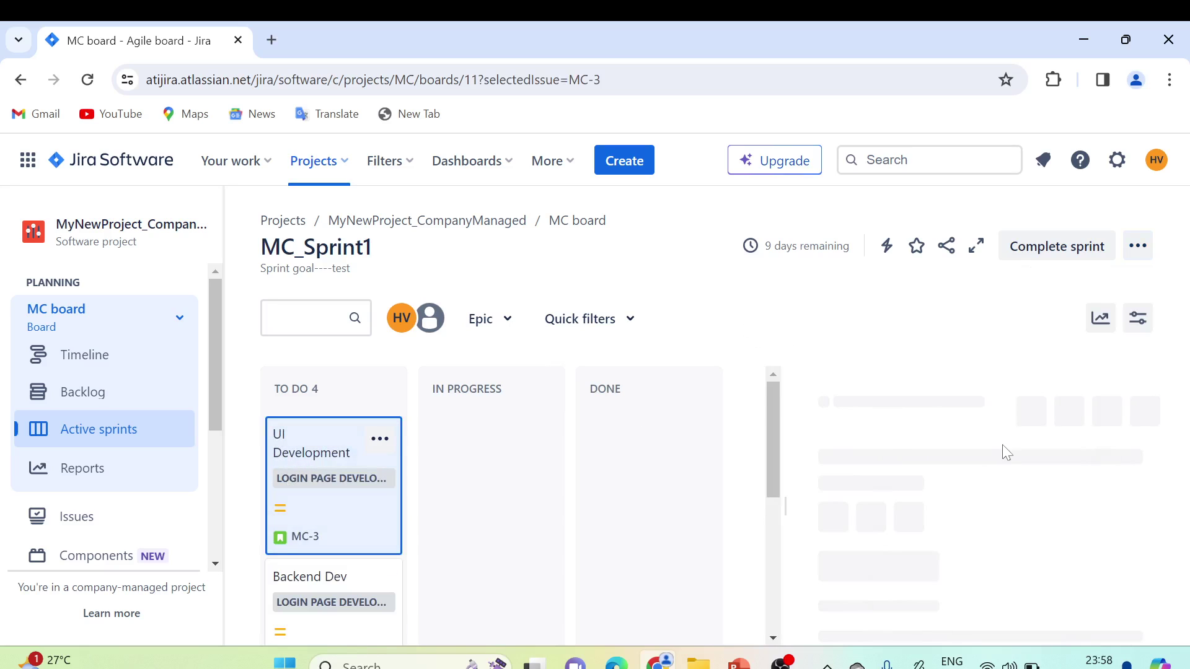
click(919, 382)
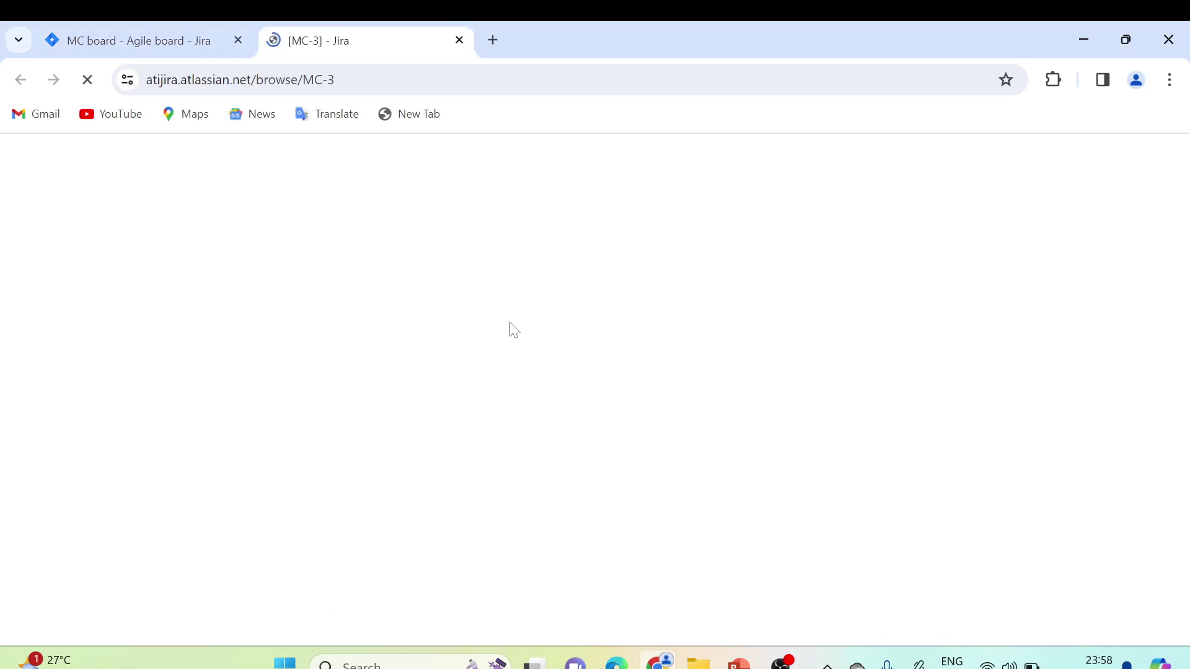
key(ctrl+shift+Tab)
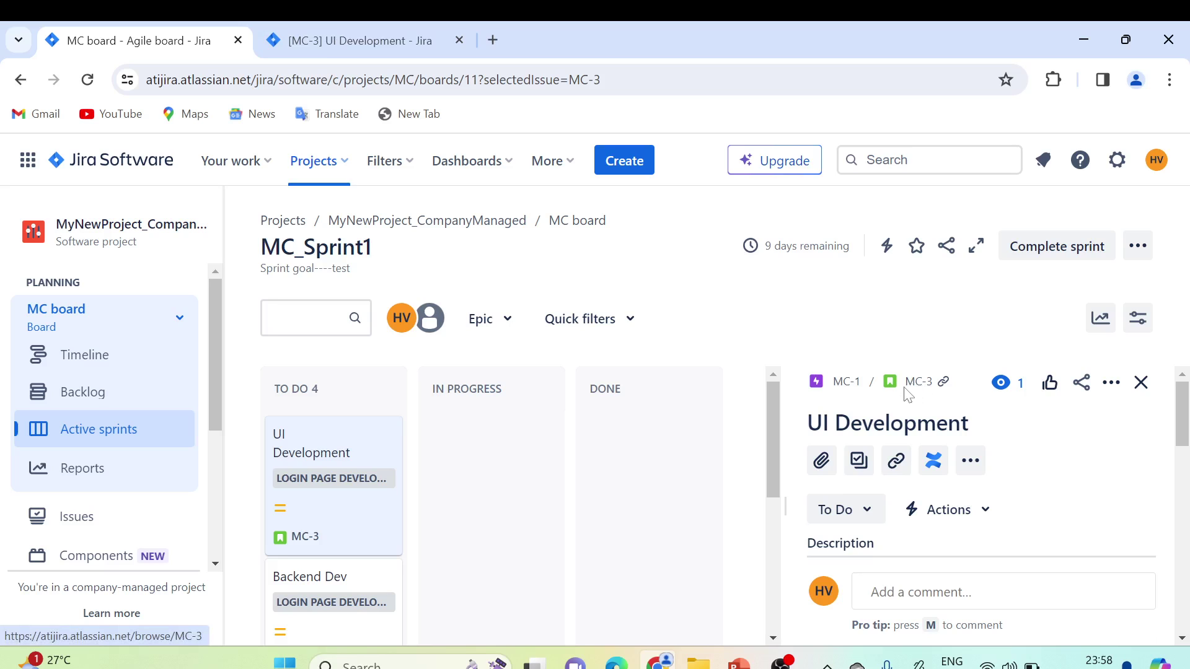
Step: Change MC-3's status from To Do to In Progress, then close its board detail panel
click(345, 41)
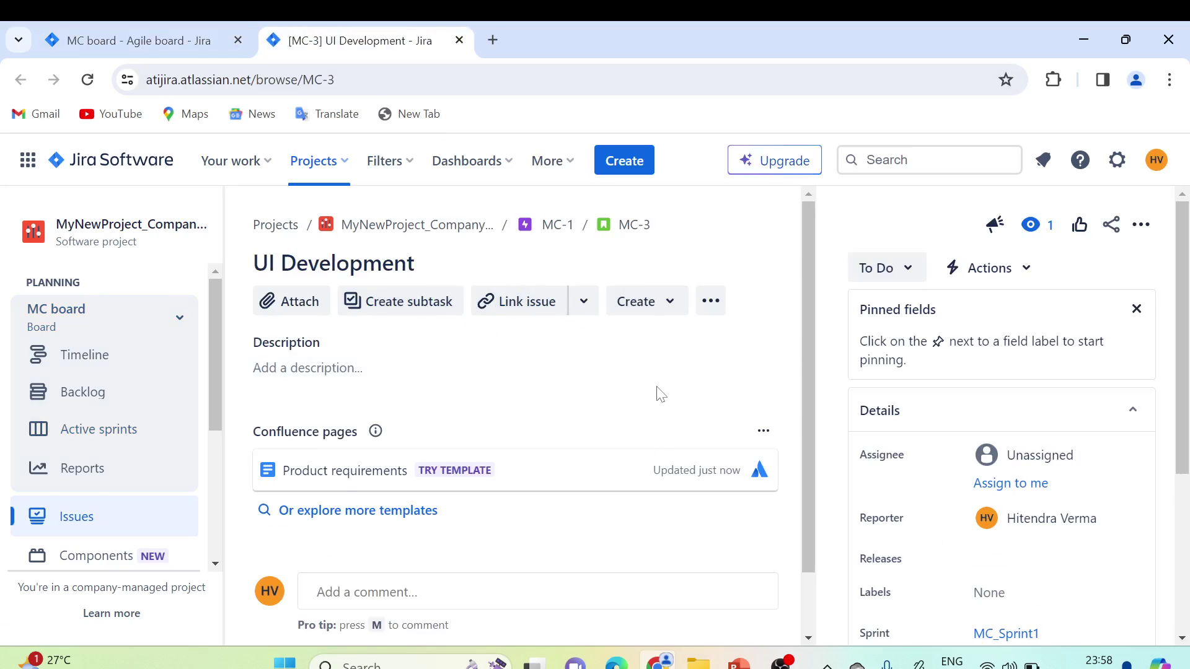
scroll(661, 394, down, 2)
scroll(620, 415, up, 2)
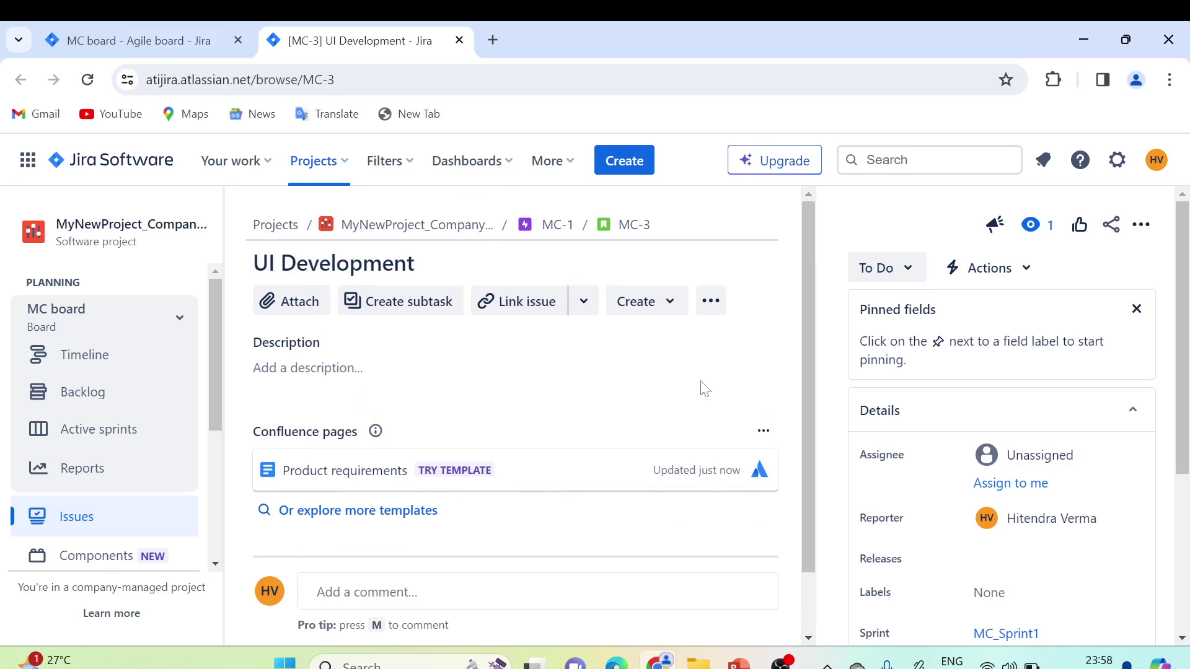
click(899, 269)
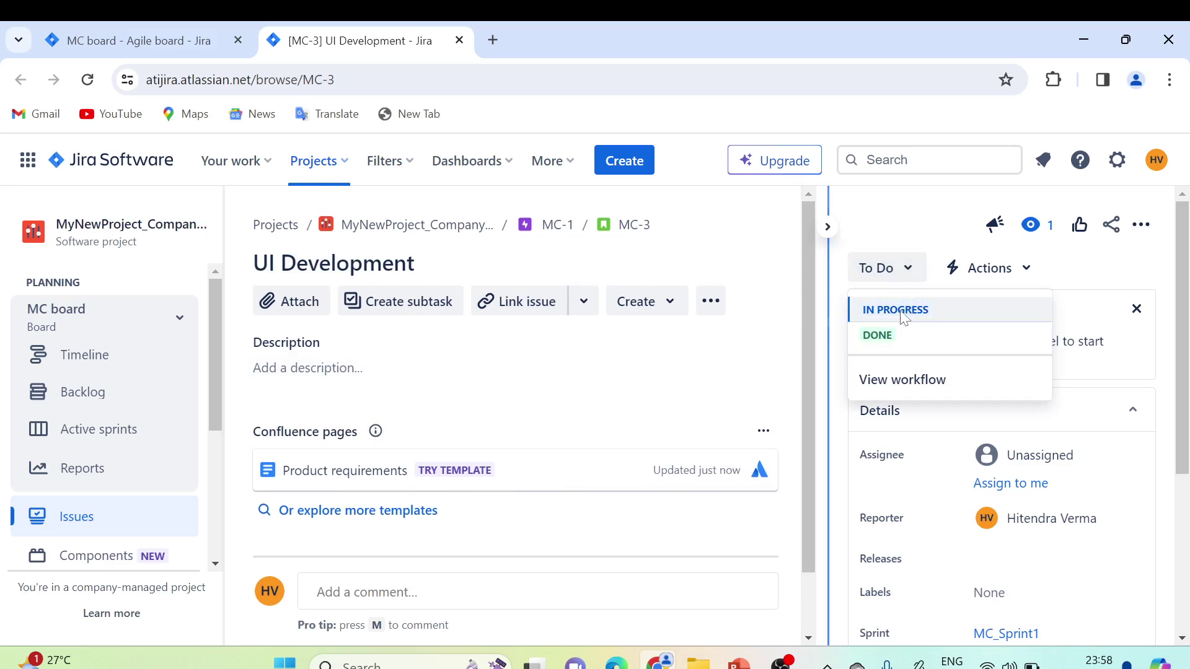
click(895, 312)
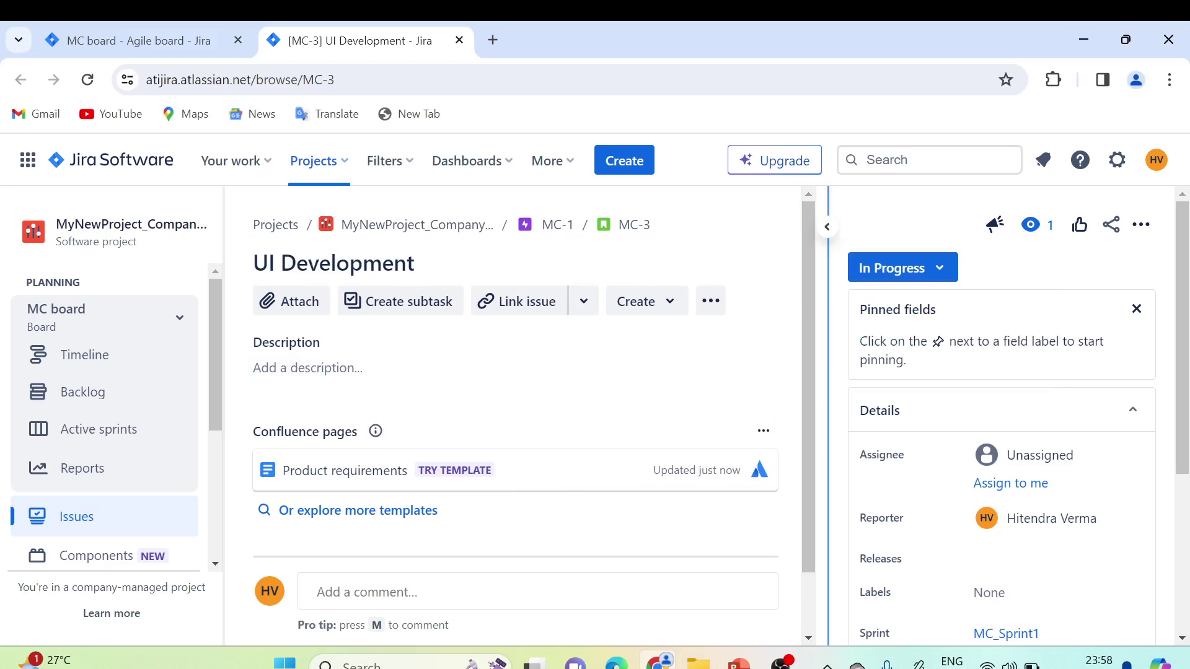
click(138, 39)
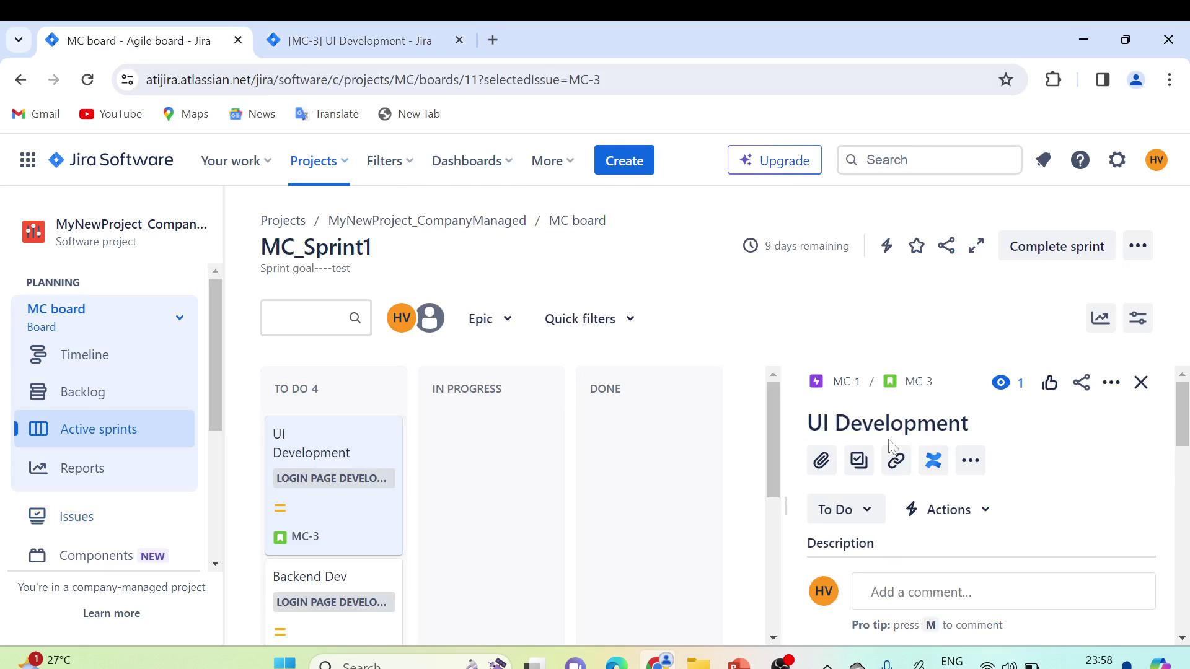
click(1142, 382)
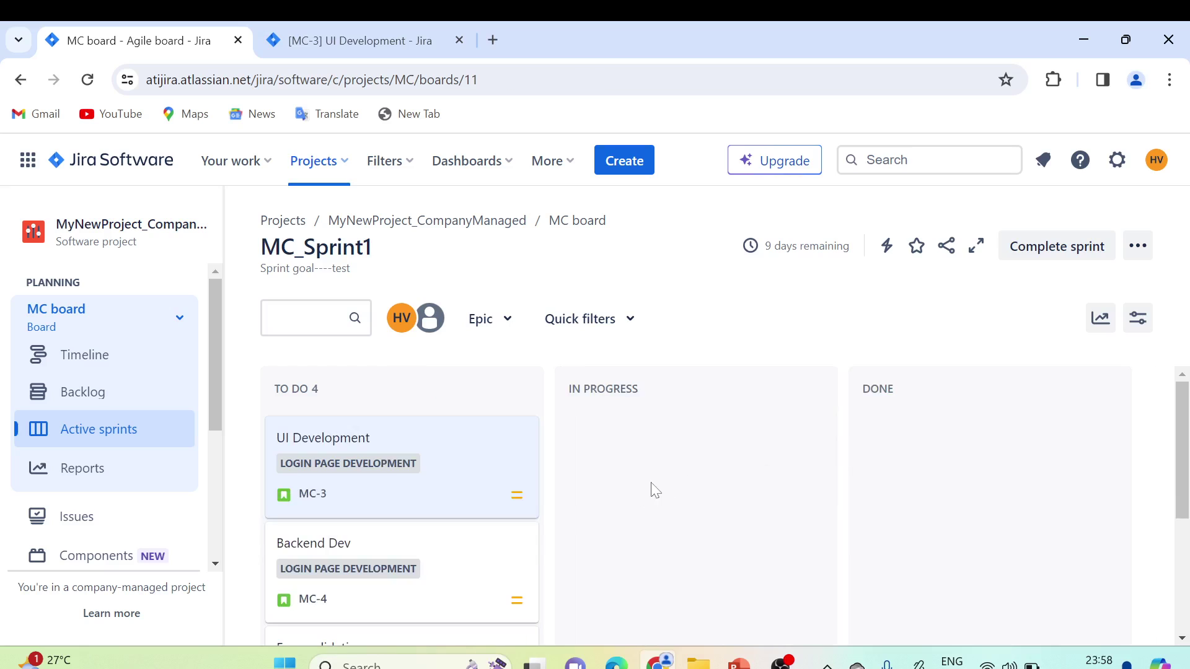
Step: Reload the MC board so UI Development shows under In Progress, and check the MC-3 issue page
click(568, 79)
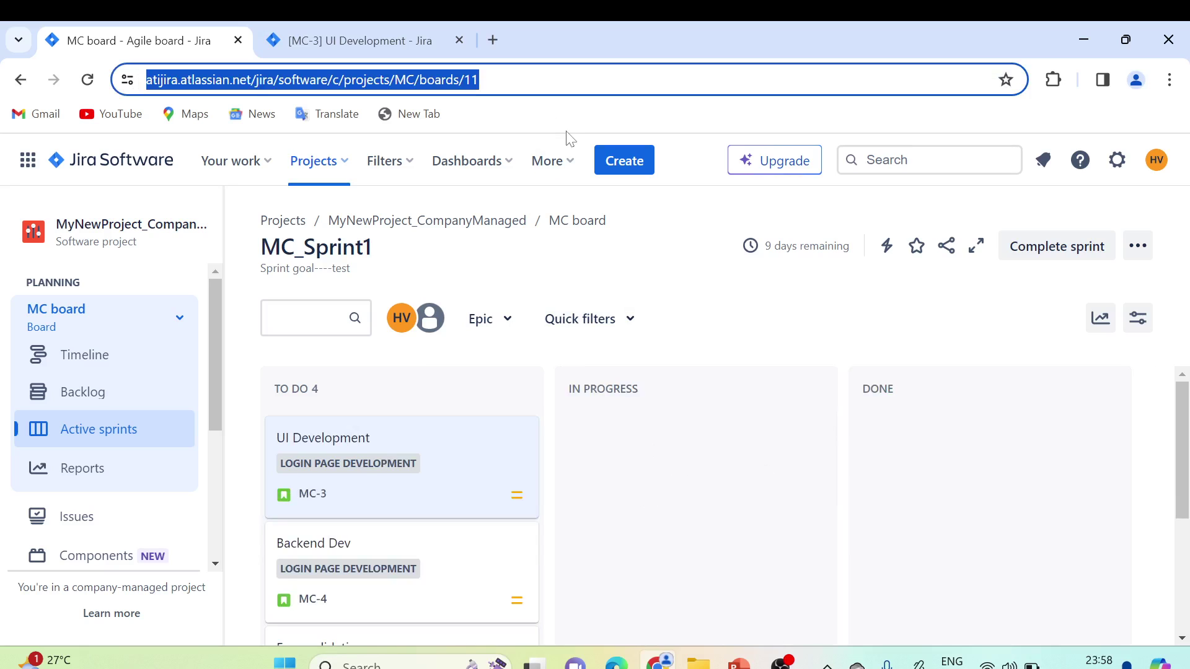
key(Return)
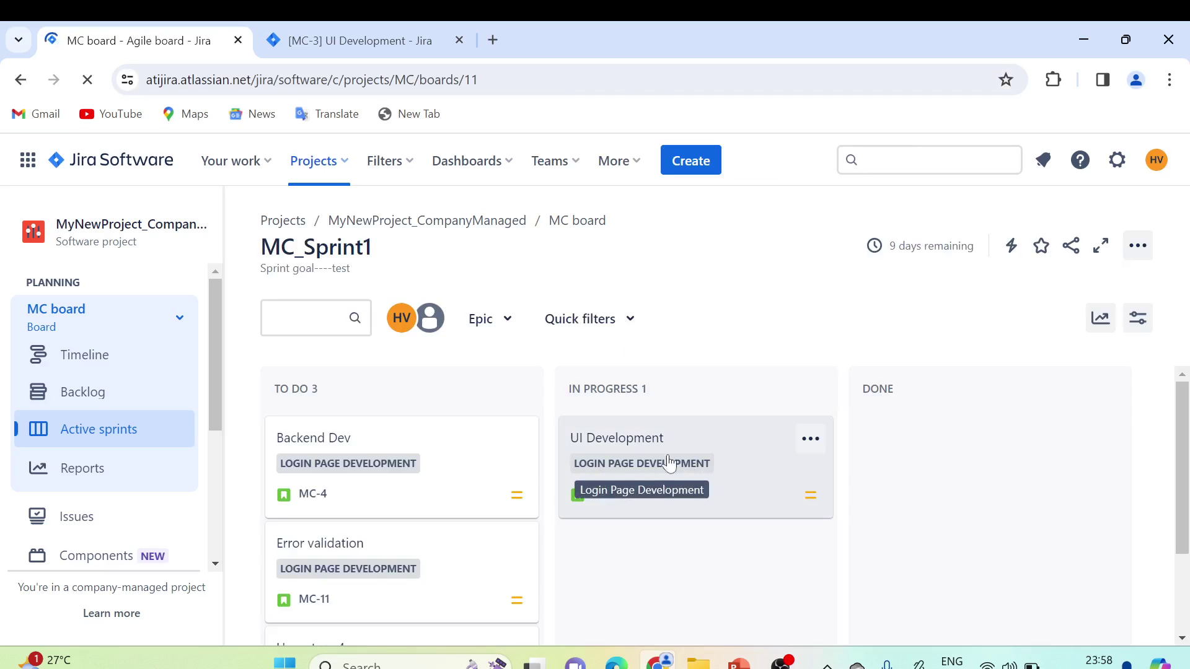
key(ctrl+Tab)
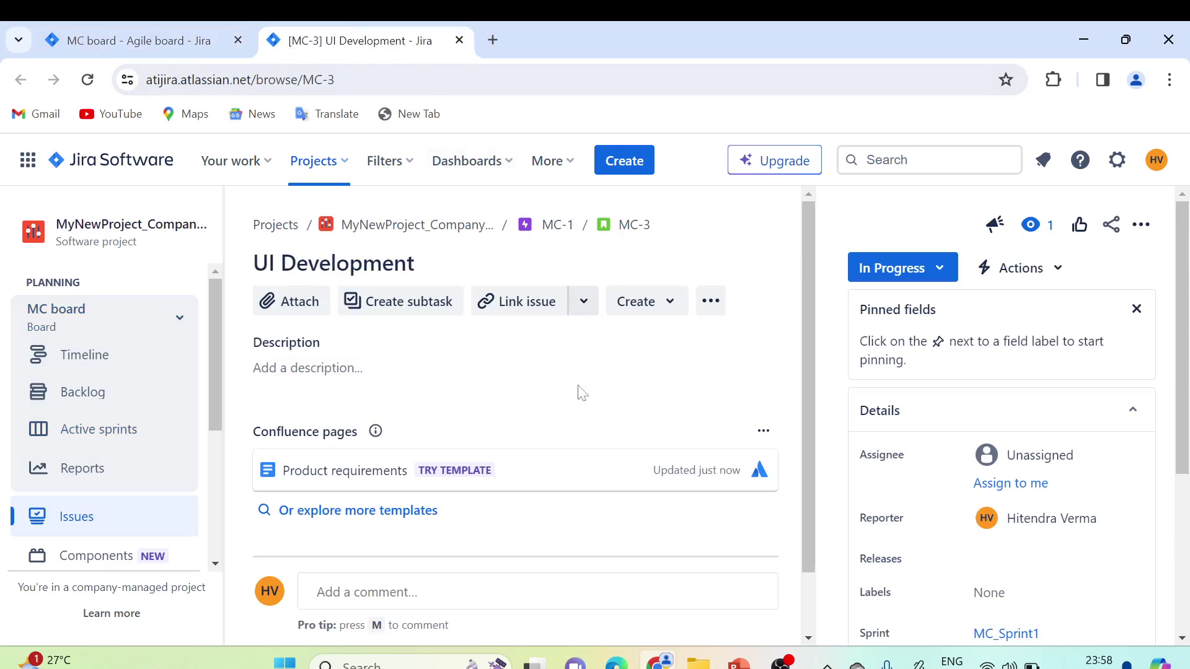
scroll(671, 406, down, 1)
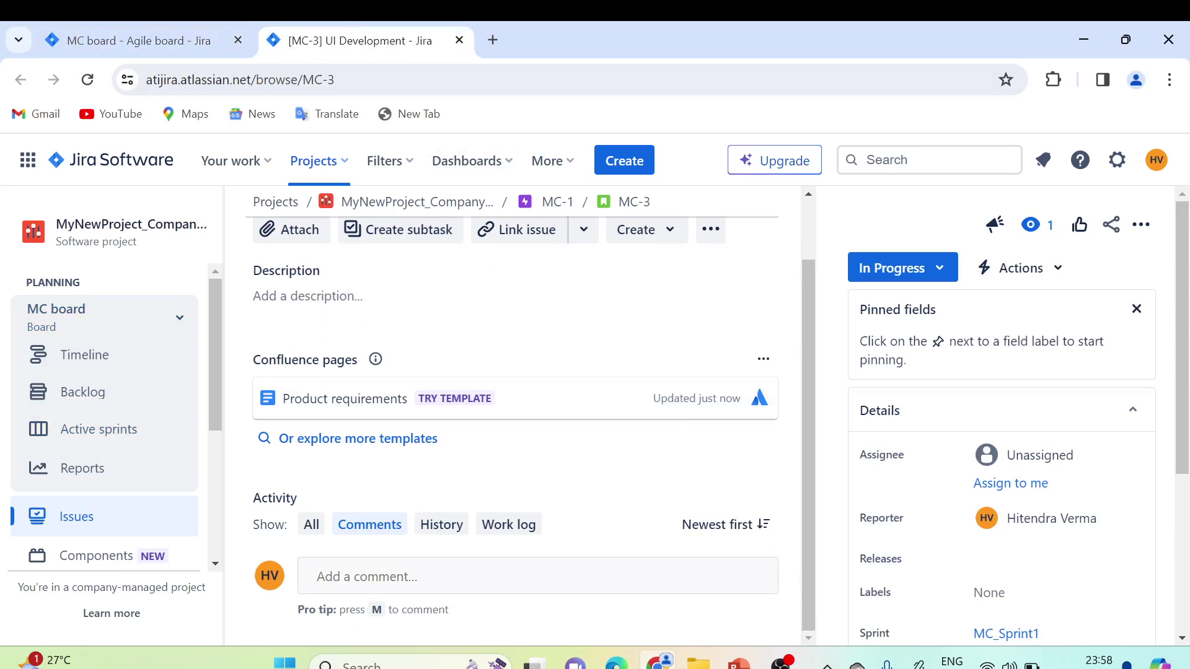
click(462, 560)
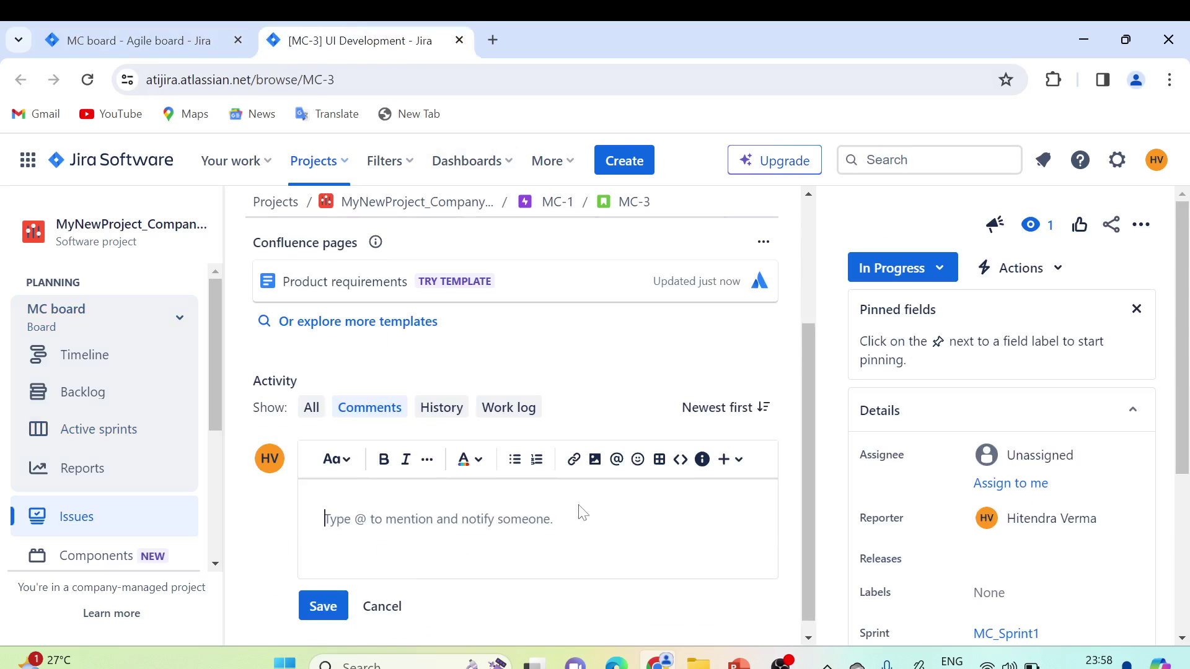
click(383, 607)
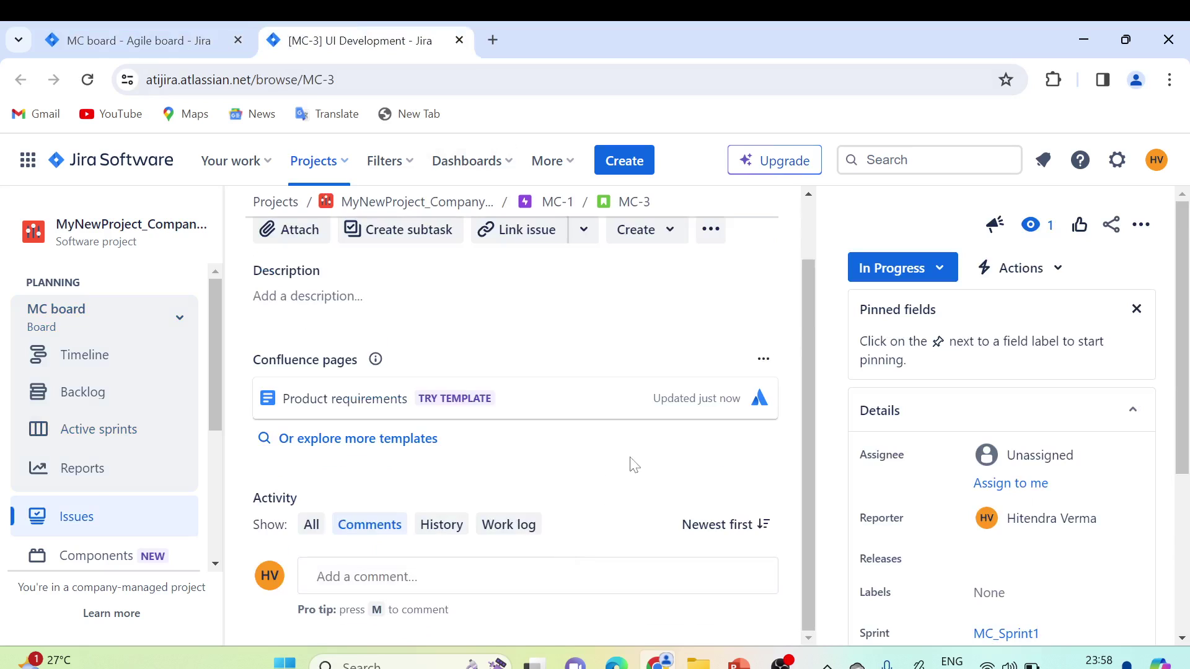
scroll(584, 368, up, 1)
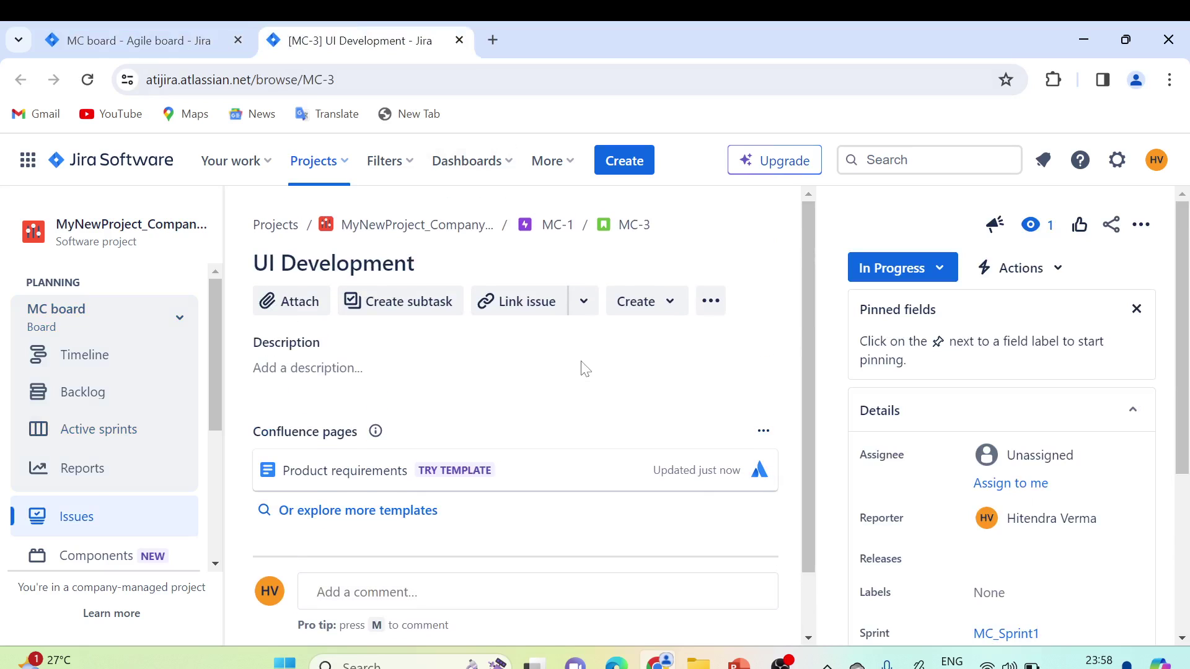
click(126, 32)
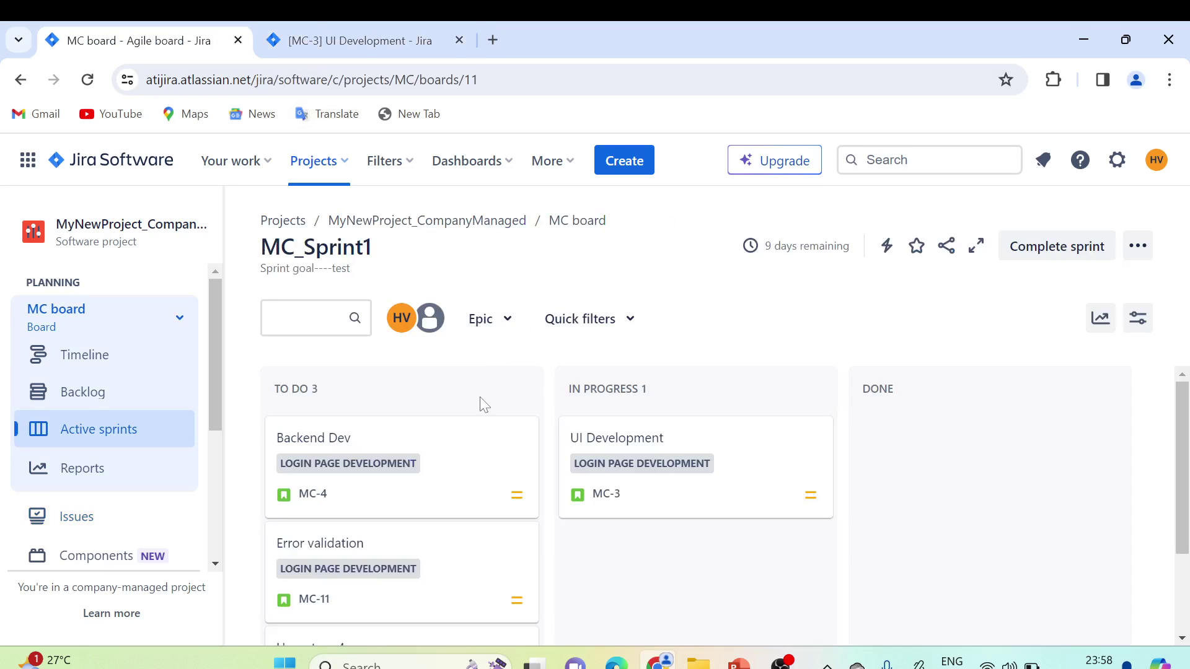